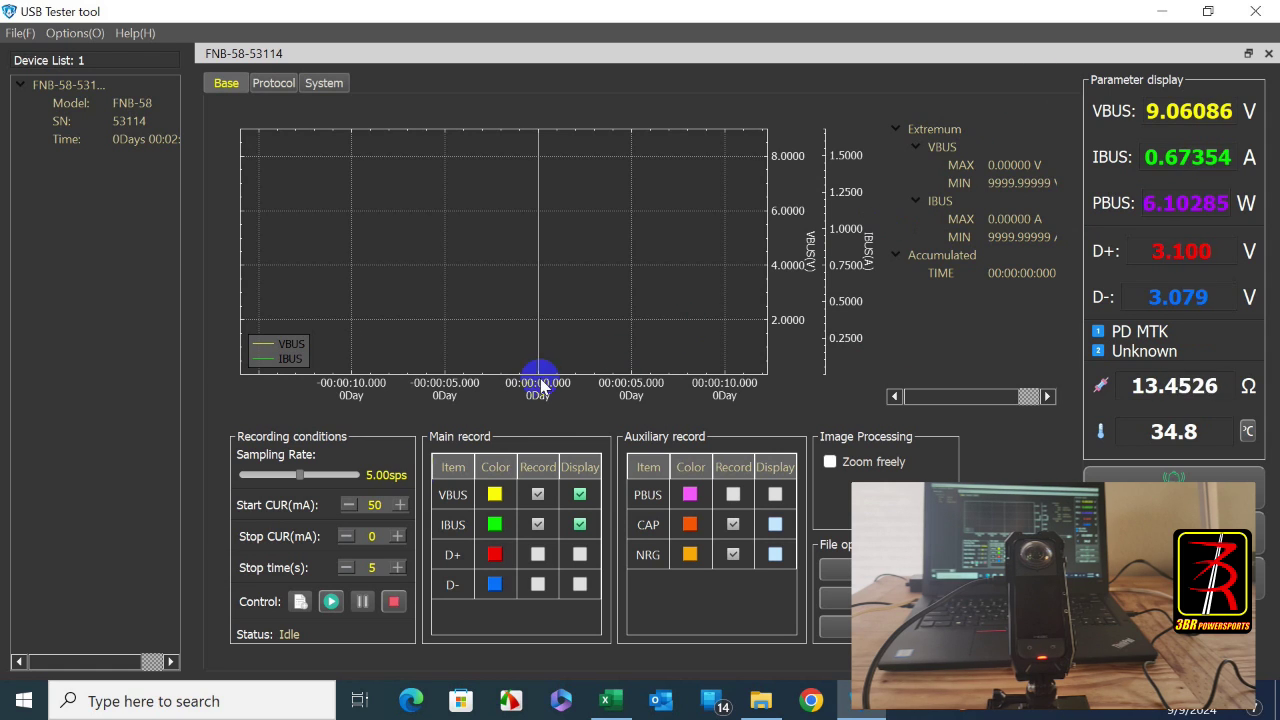
# Start recording the connected tester's VBUS and IBUS readings at 5.00 sps.
pyautogui.click(331, 603)
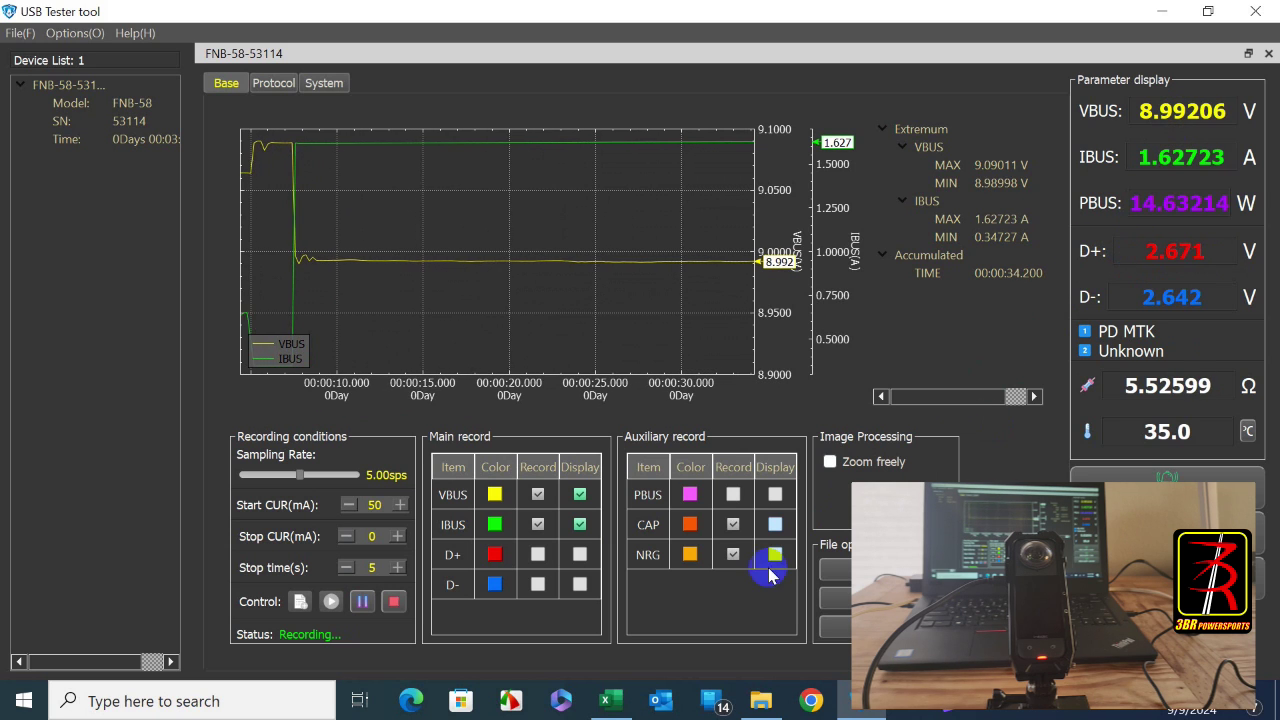
# Switch to the Excel workbook, set the USB PD OFF amps to 1.6, save, and return to the USB tester.
pyautogui.click(622, 697)
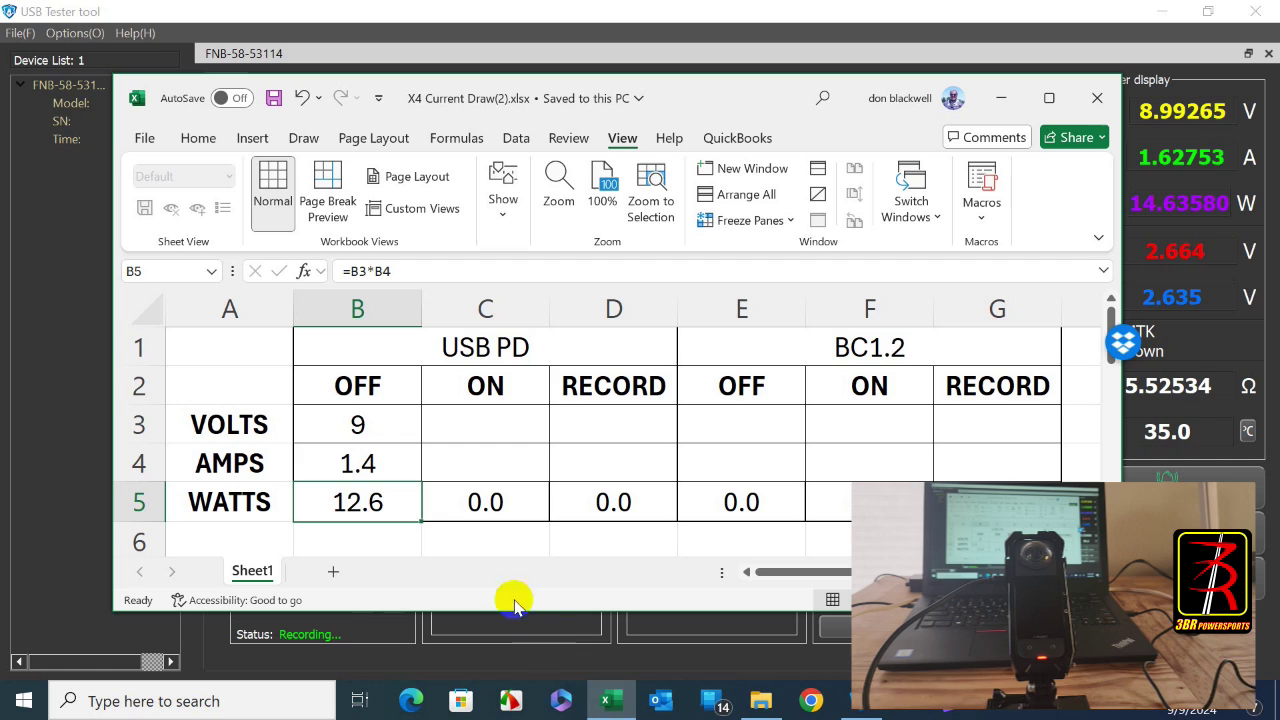
pyautogui.doubleClick(400, 458)
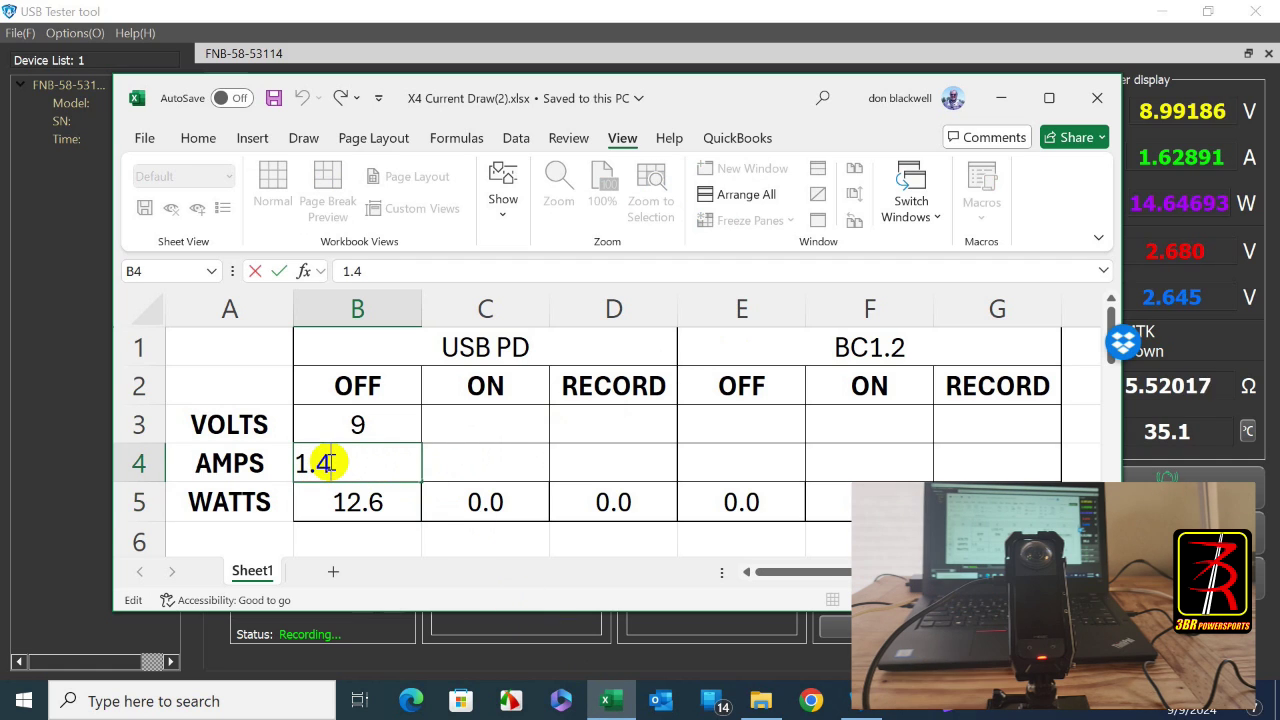
pyautogui.moveTo(318, 461); pyautogui.dragTo(400, 467)
pyautogui.write('6')
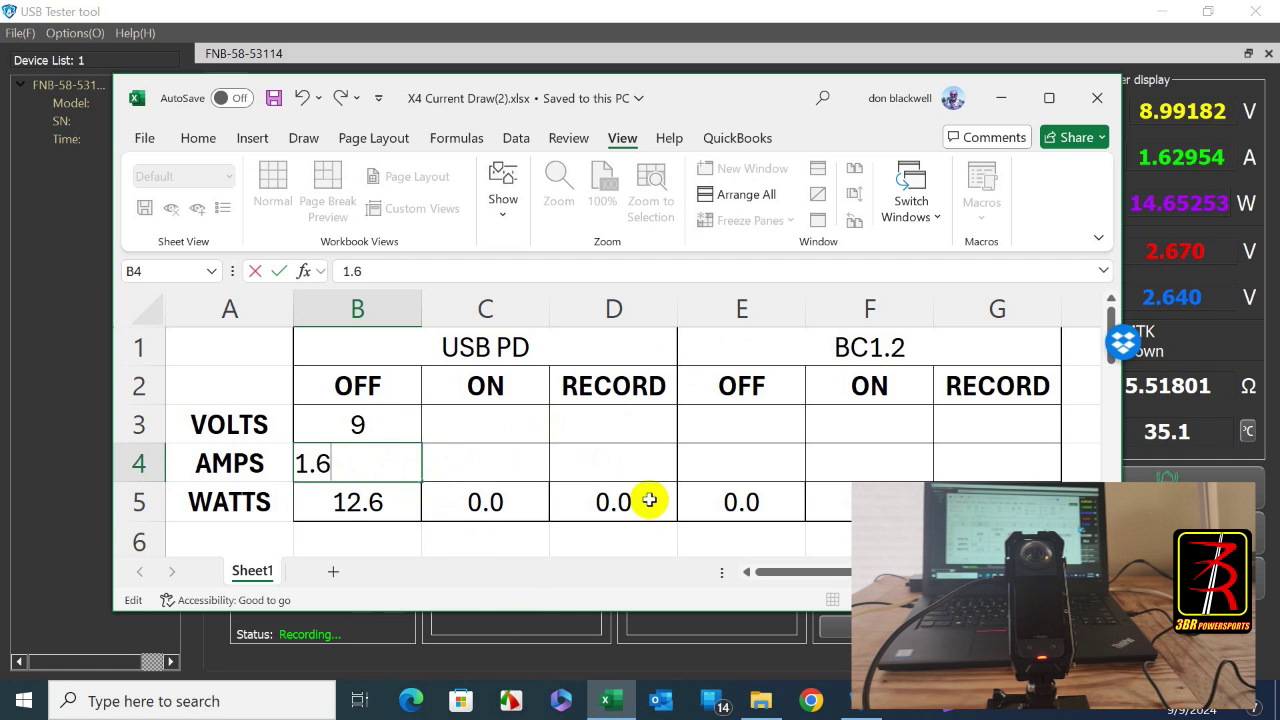
pyautogui.click(336, 507)
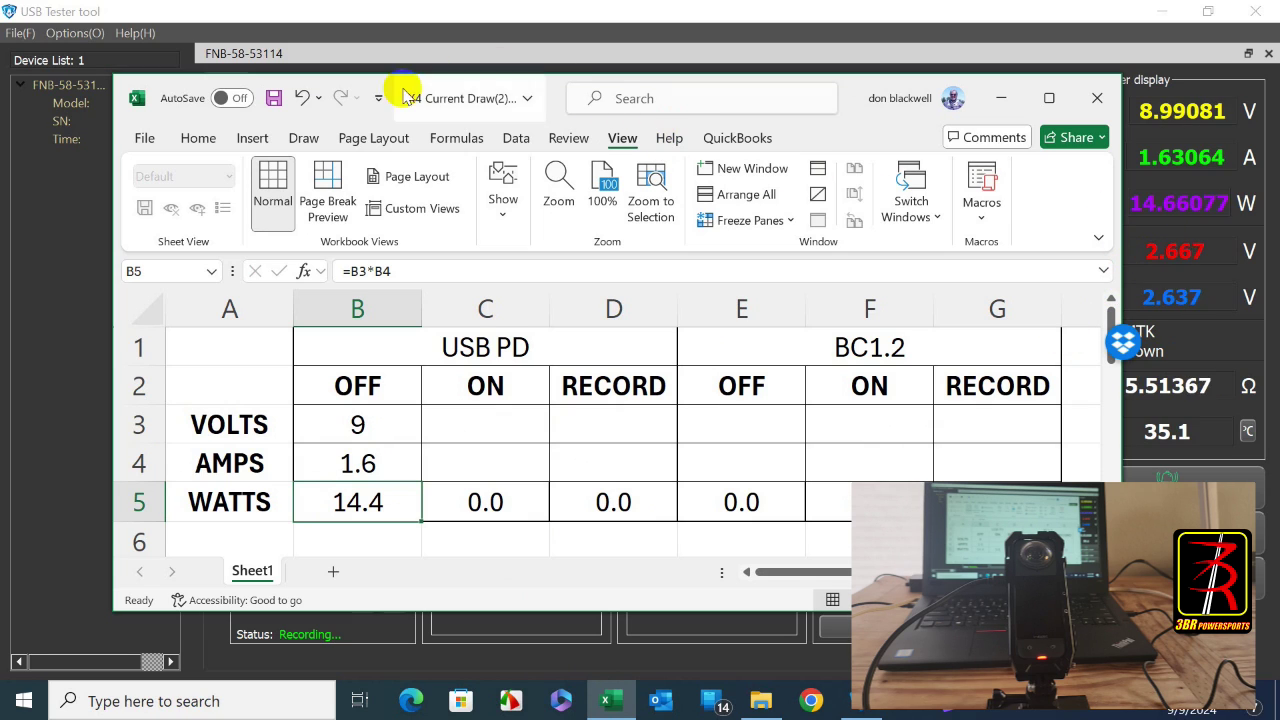
pyautogui.click(270, 98)
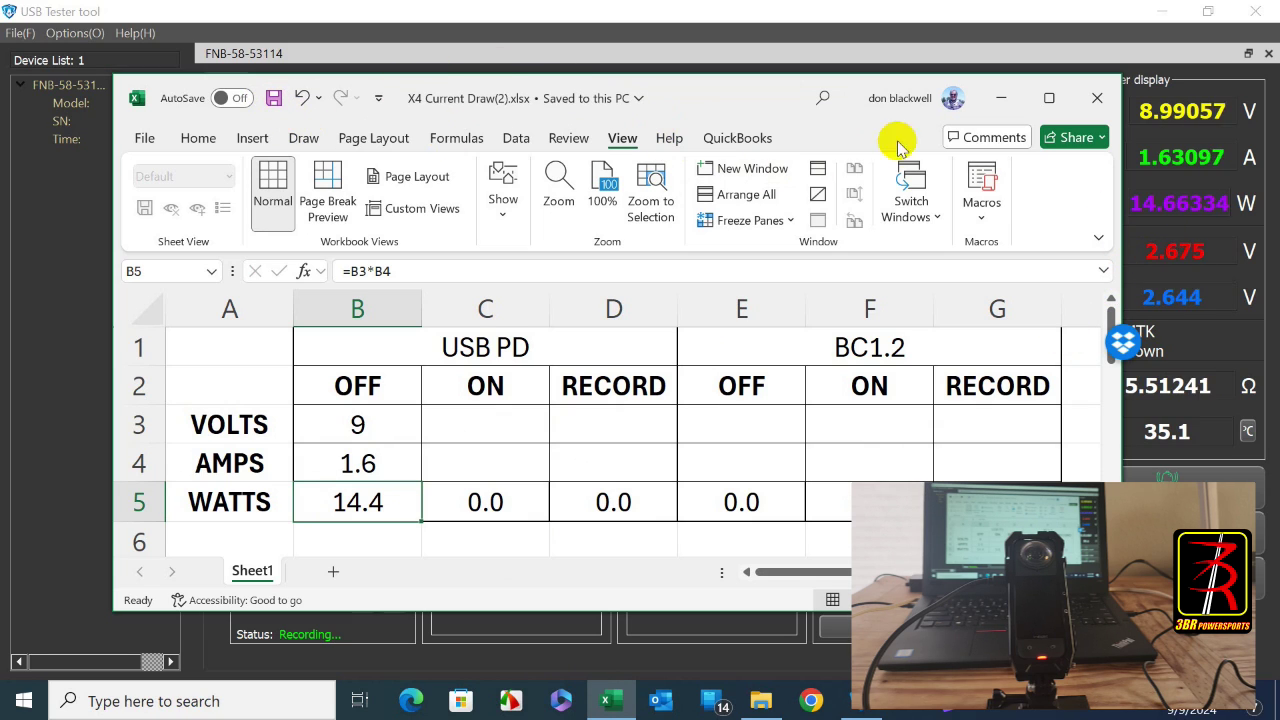
pyautogui.click(995, 95)
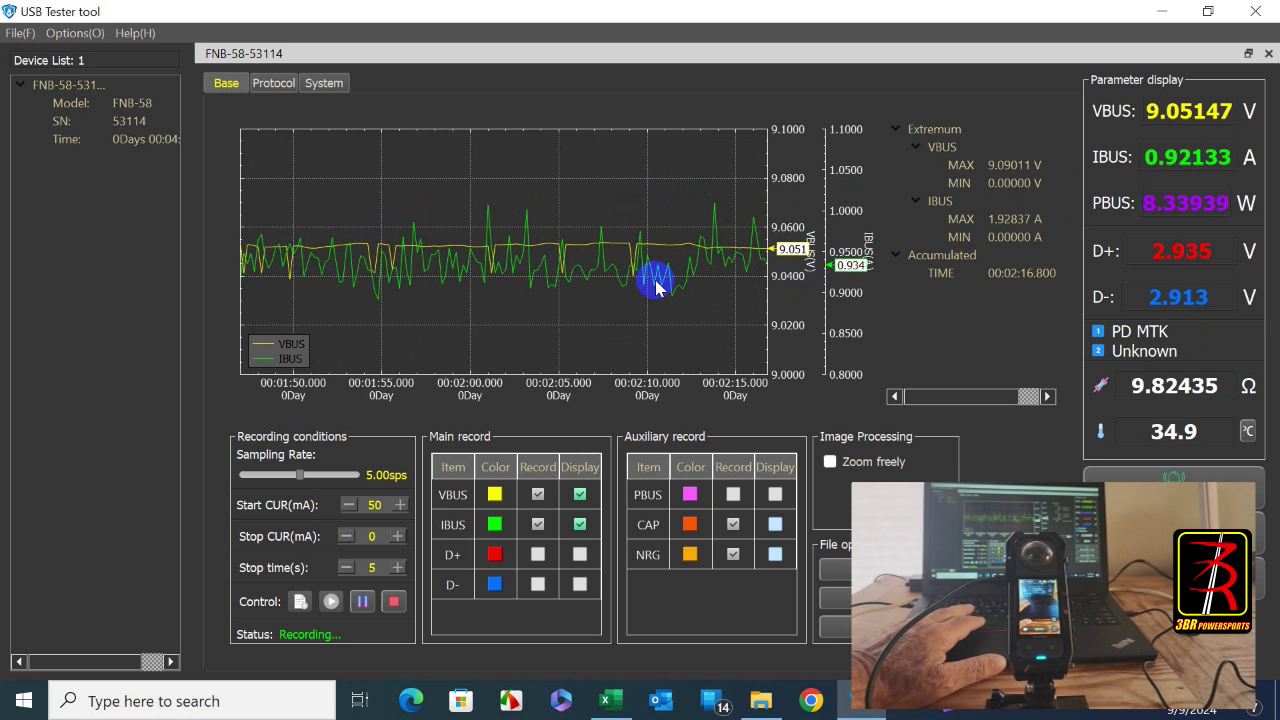
# In the Excel workbook, enter 9 volts and 0.8 amps for USB PD ON, save, and return to the USB tester.
pyautogui.moveTo(613, 706)
pyautogui.click(613, 706)
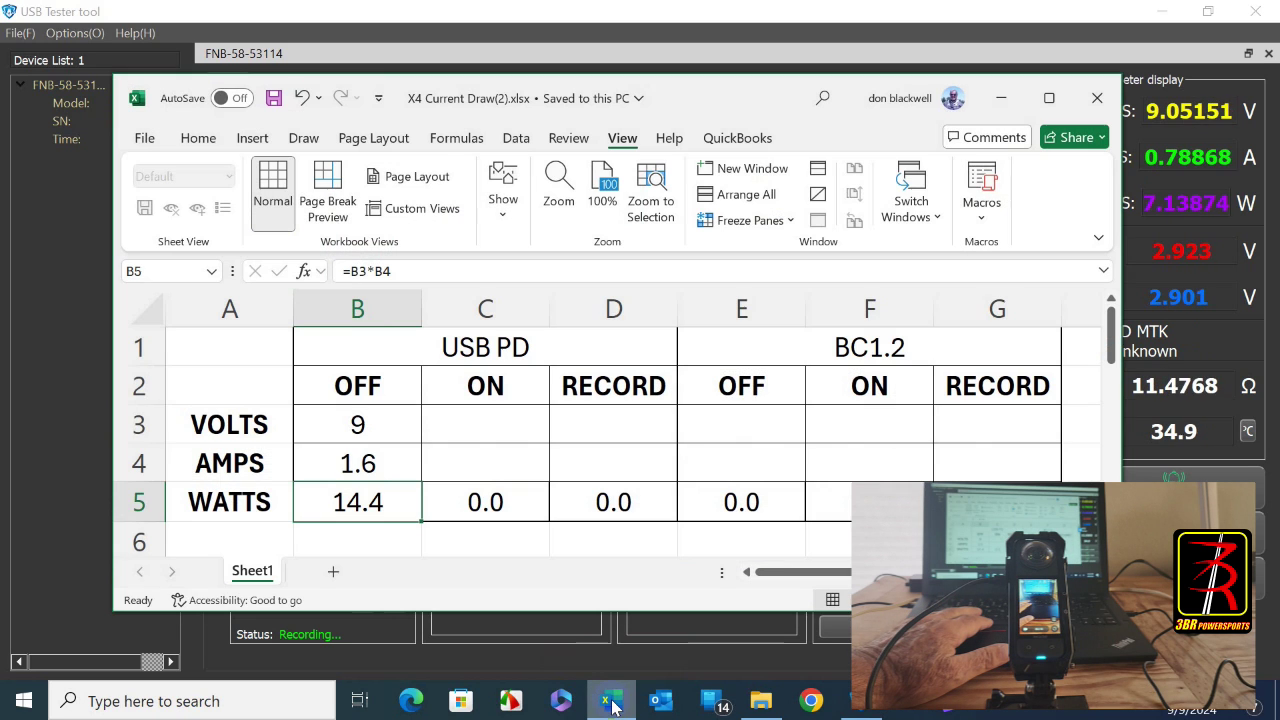
pyautogui.click(510, 418)
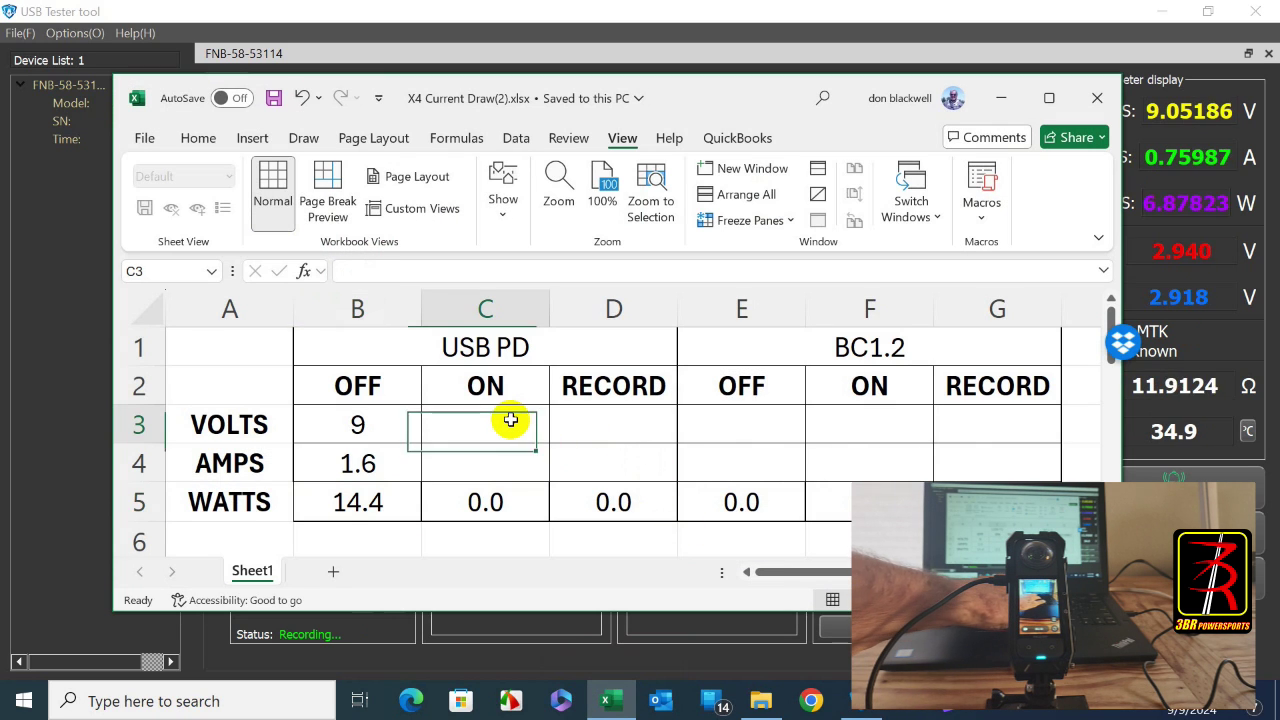
pyautogui.write('9')
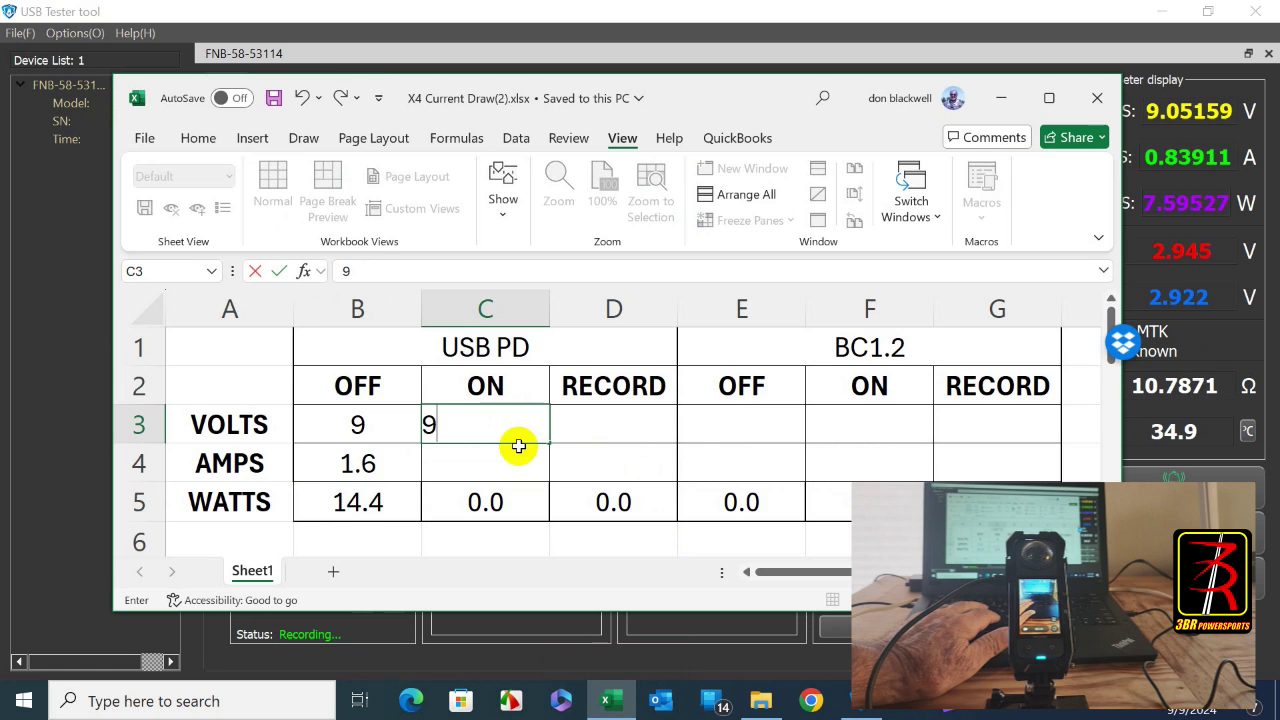
pyautogui.click(488, 473)
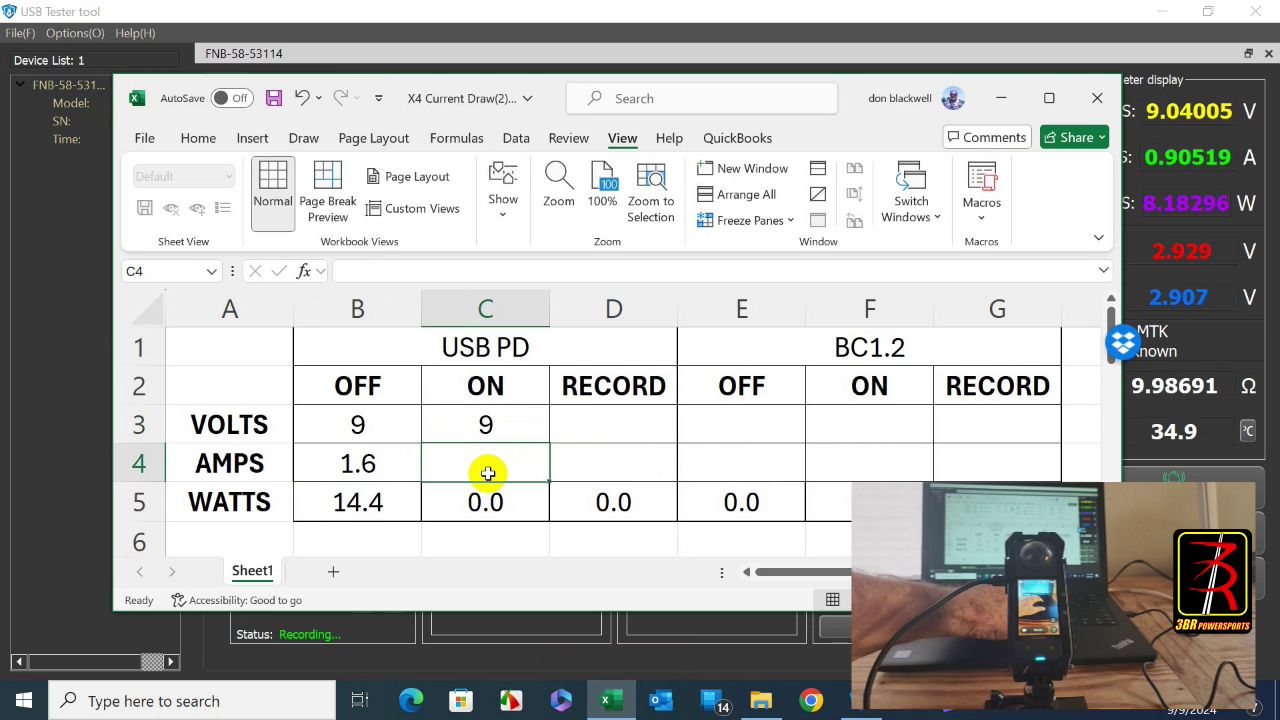
pyautogui.write('.8')
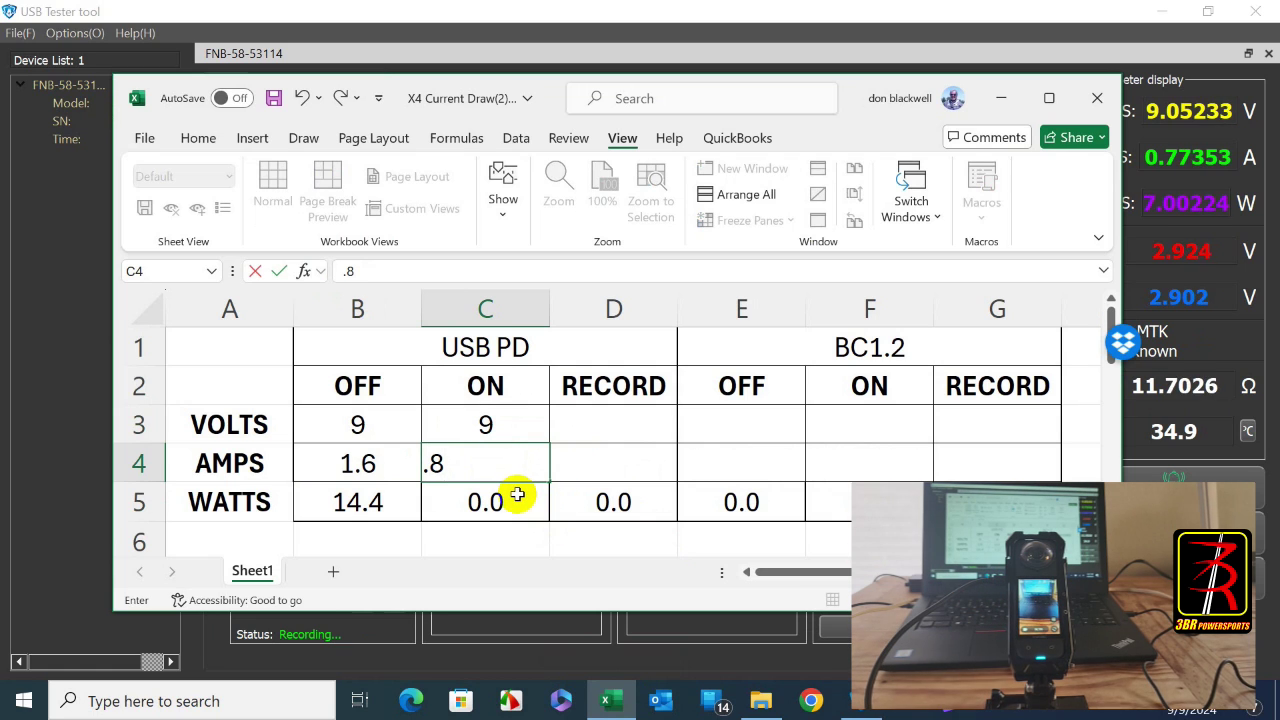
pyautogui.press('Return')
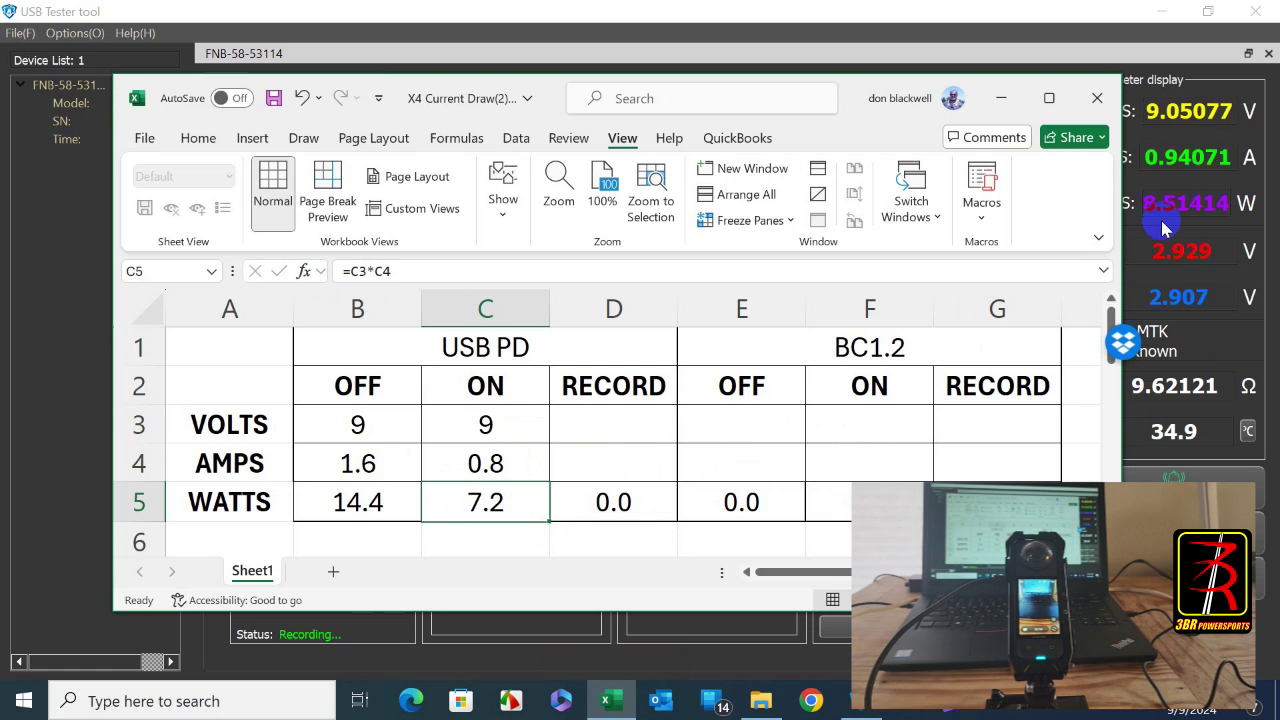
pyautogui.hotkey('ctrl', 's')
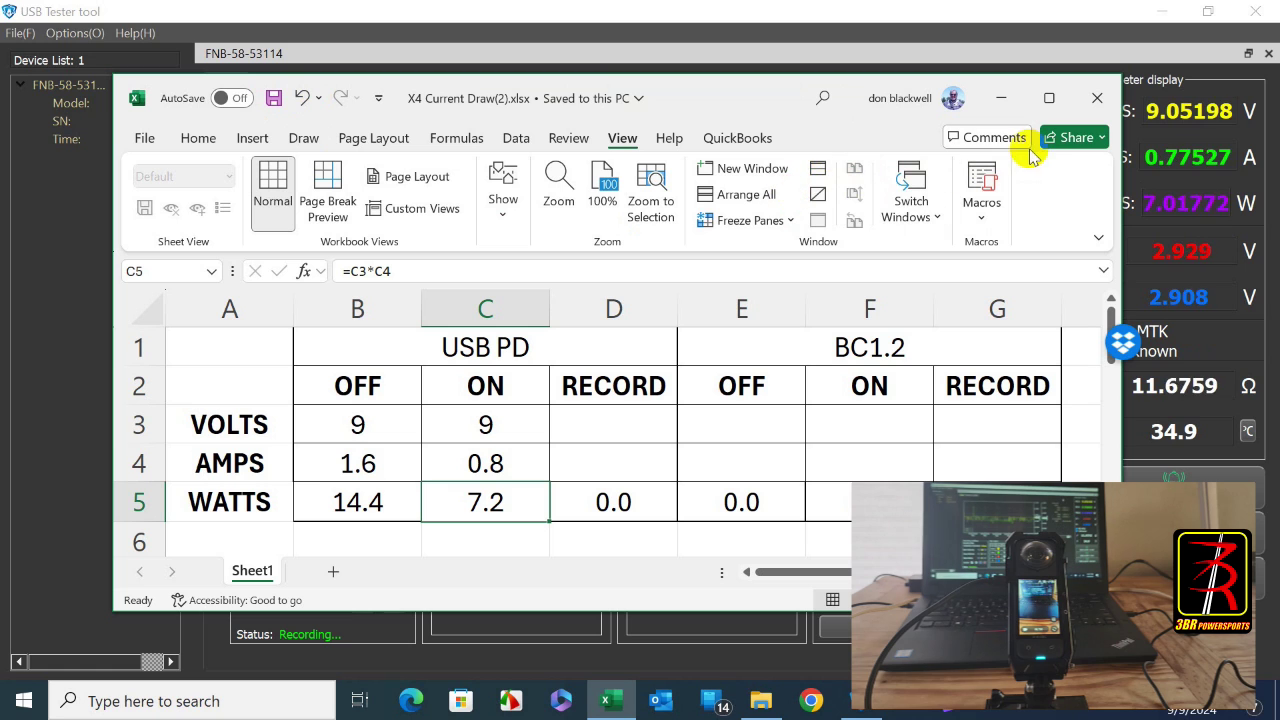
pyautogui.click(1000, 102)
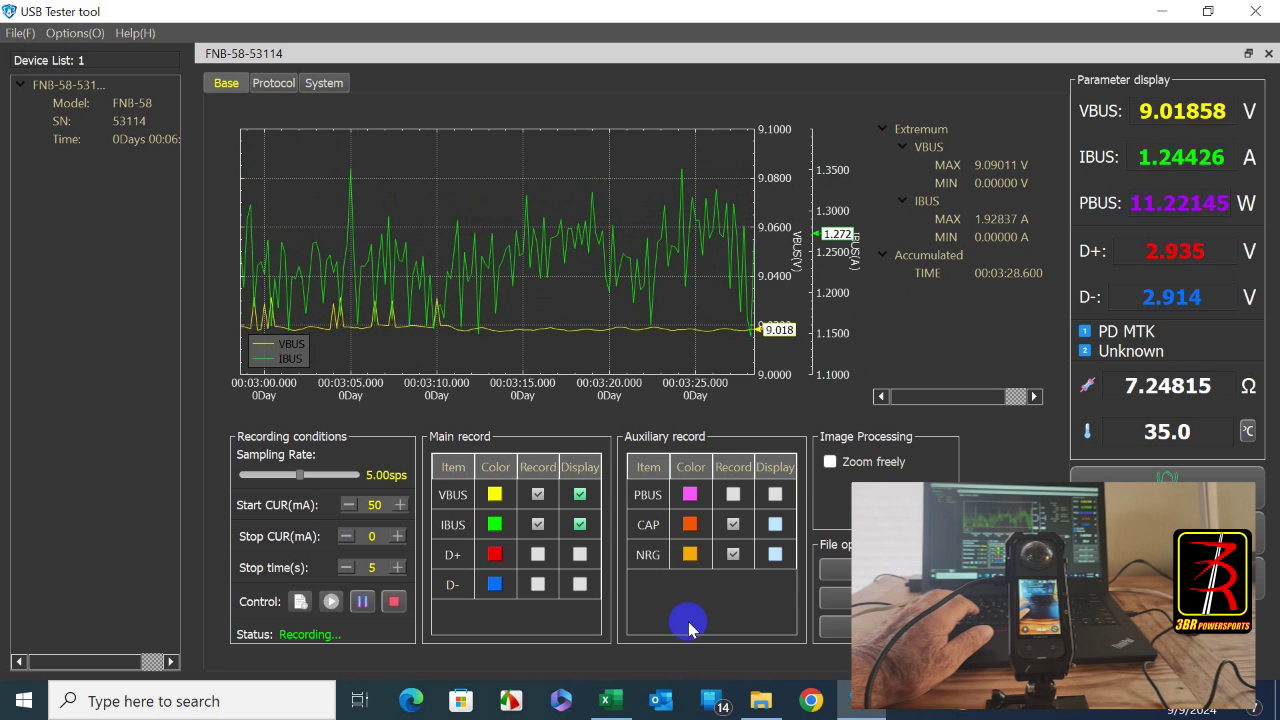
# In the Excel workbook, enter 9 volts and 1.3 amps for USB PD RECORD, and return to the USB tester.
pyautogui.click(622, 708)
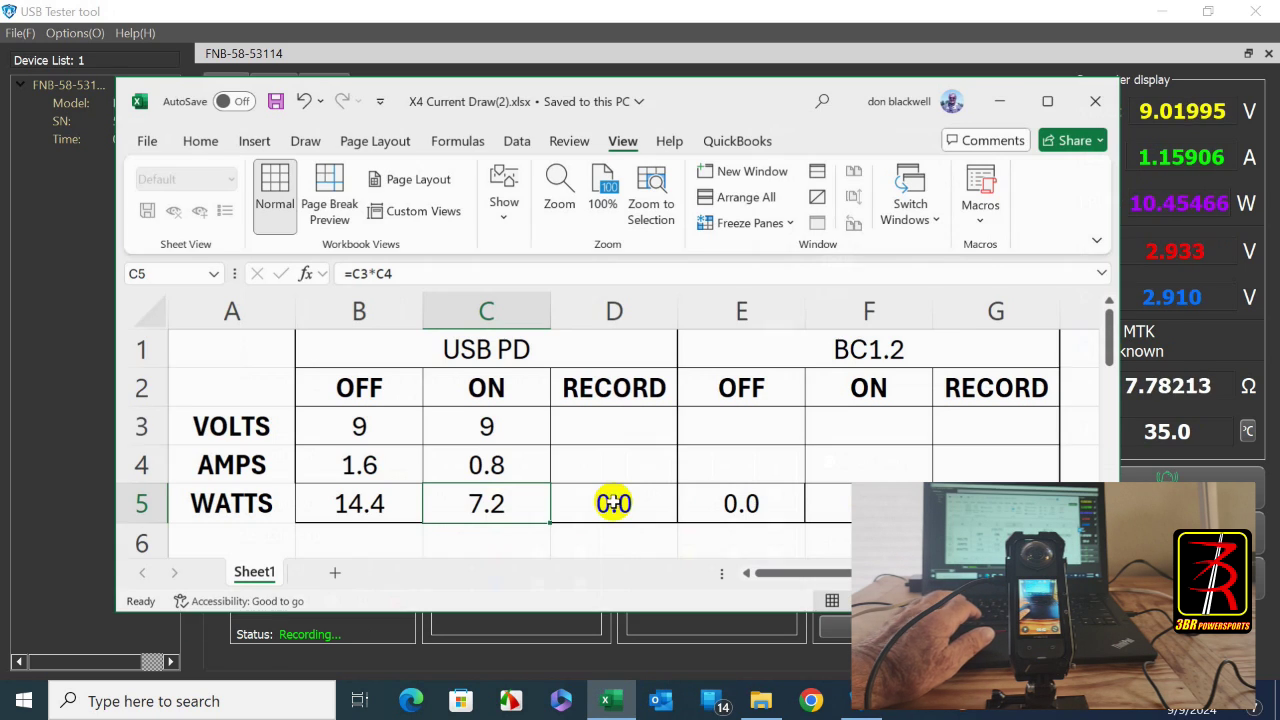
pyautogui.click(627, 424)
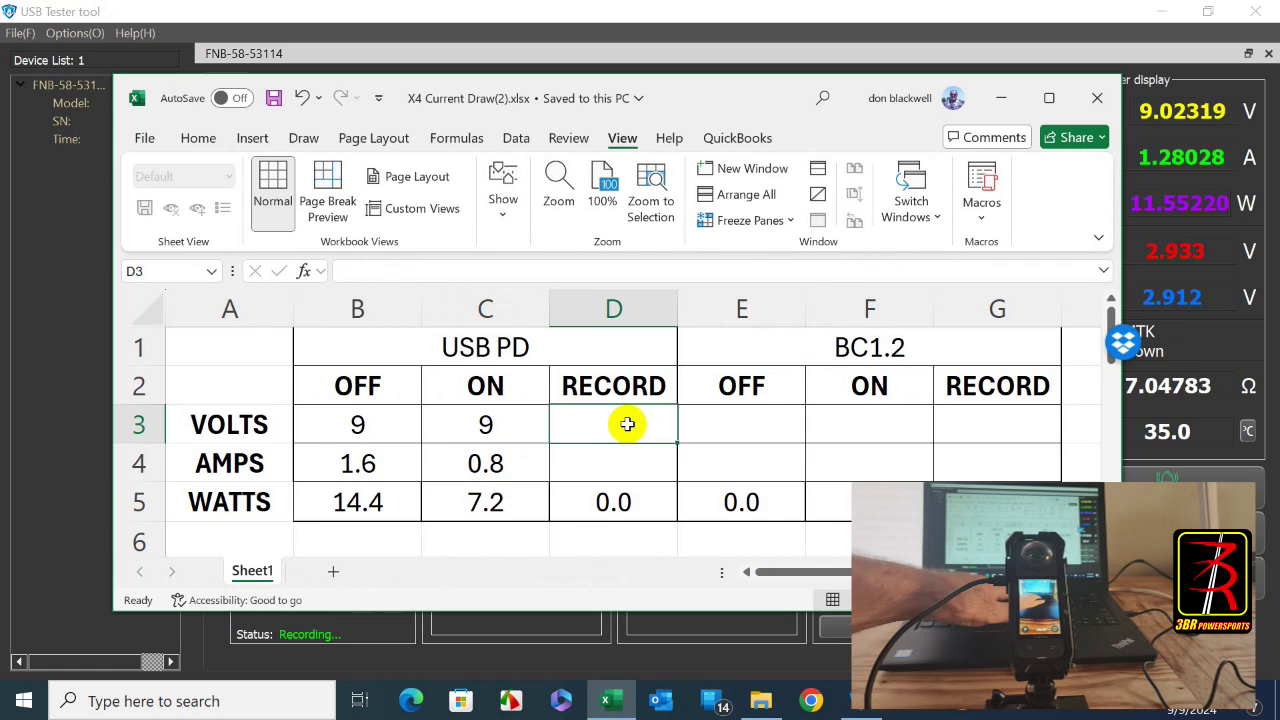
pyautogui.write('9')
pyautogui.press('Return')
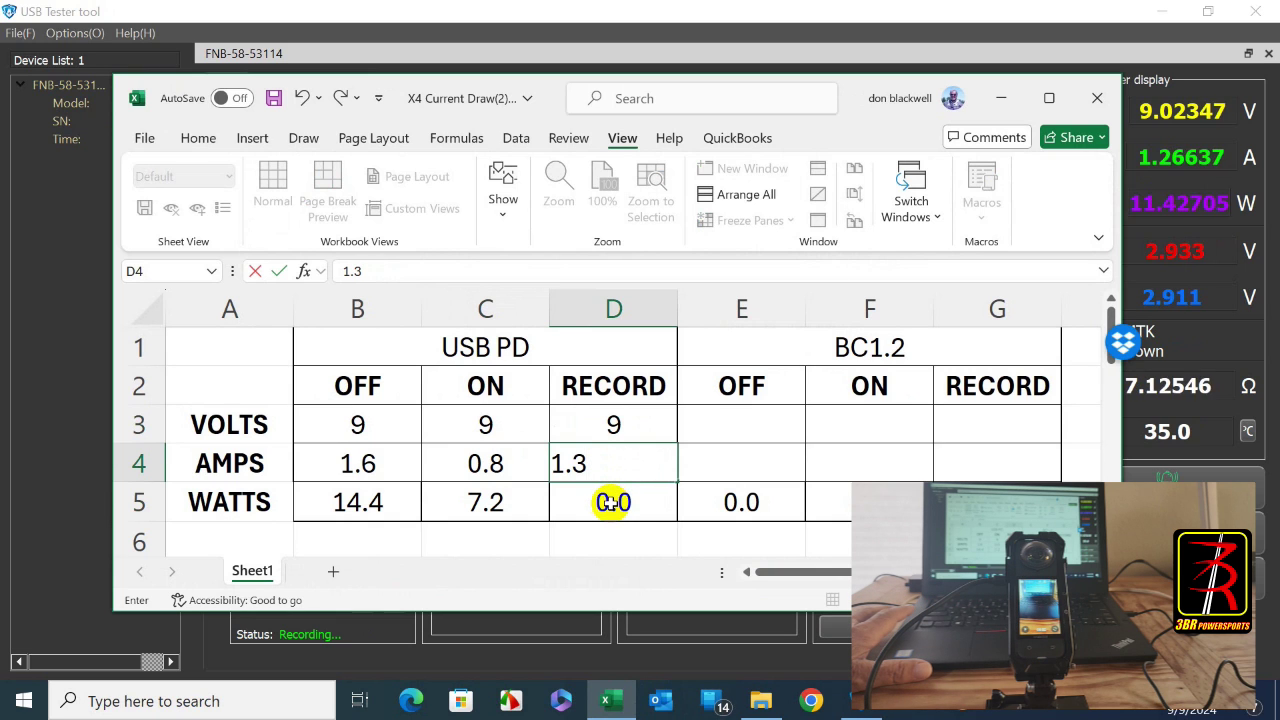
pyautogui.write('1.3')
pyautogui.press('Return')
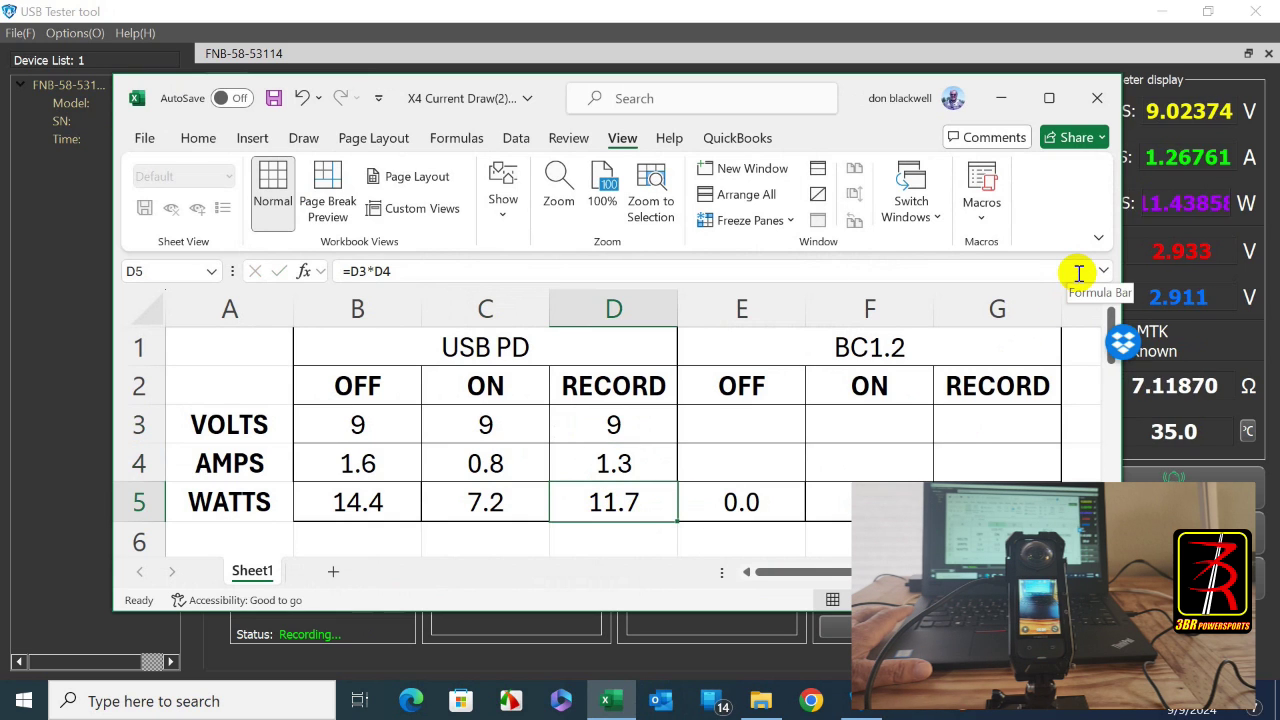
pyautogui.click(1003, 97)
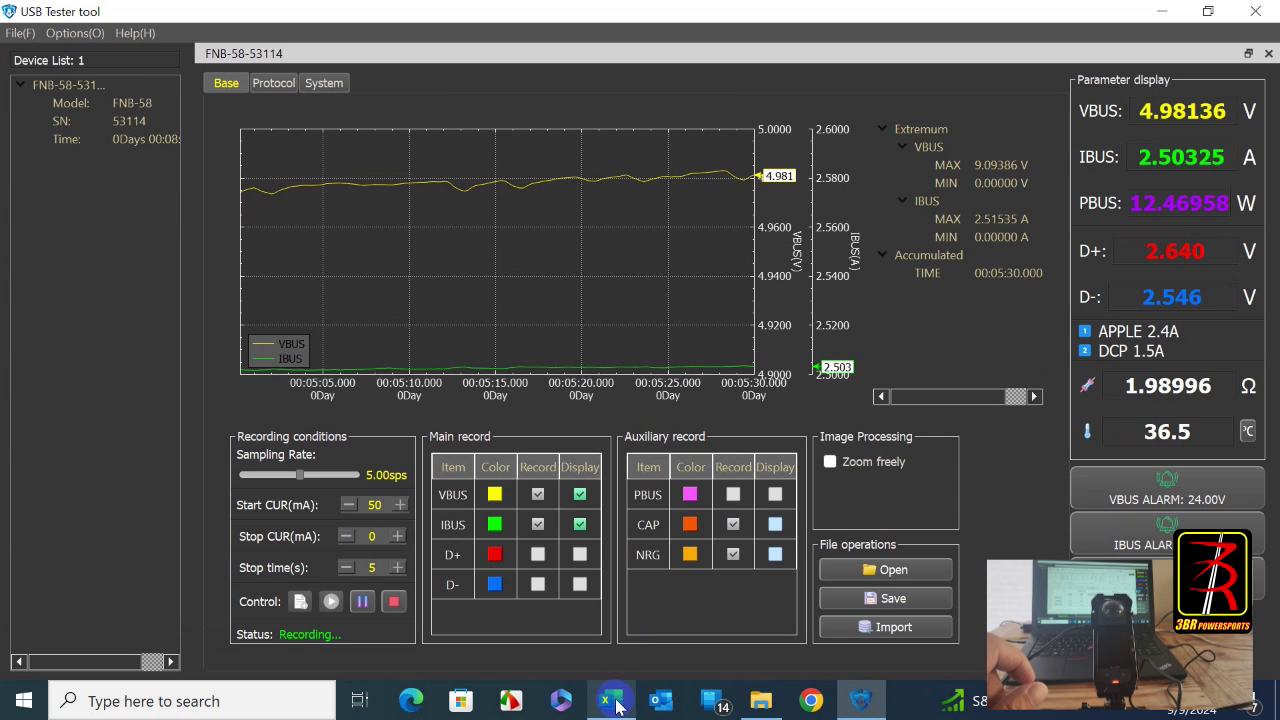
# In the Excel workbook, enter 5 volts and 2.5 amps for BC1.2 OFF, save, and return to the USB tester.
pyautogui.click(610, 700)
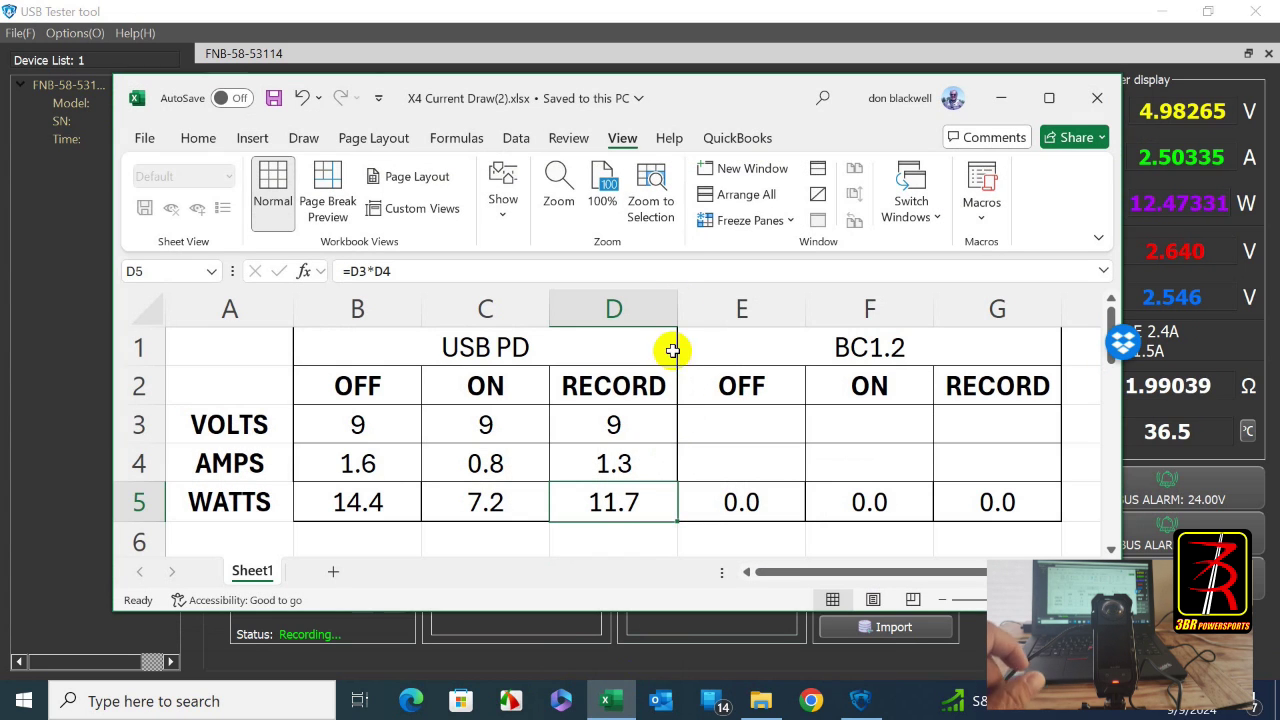
pyautogui.click(746, 430)
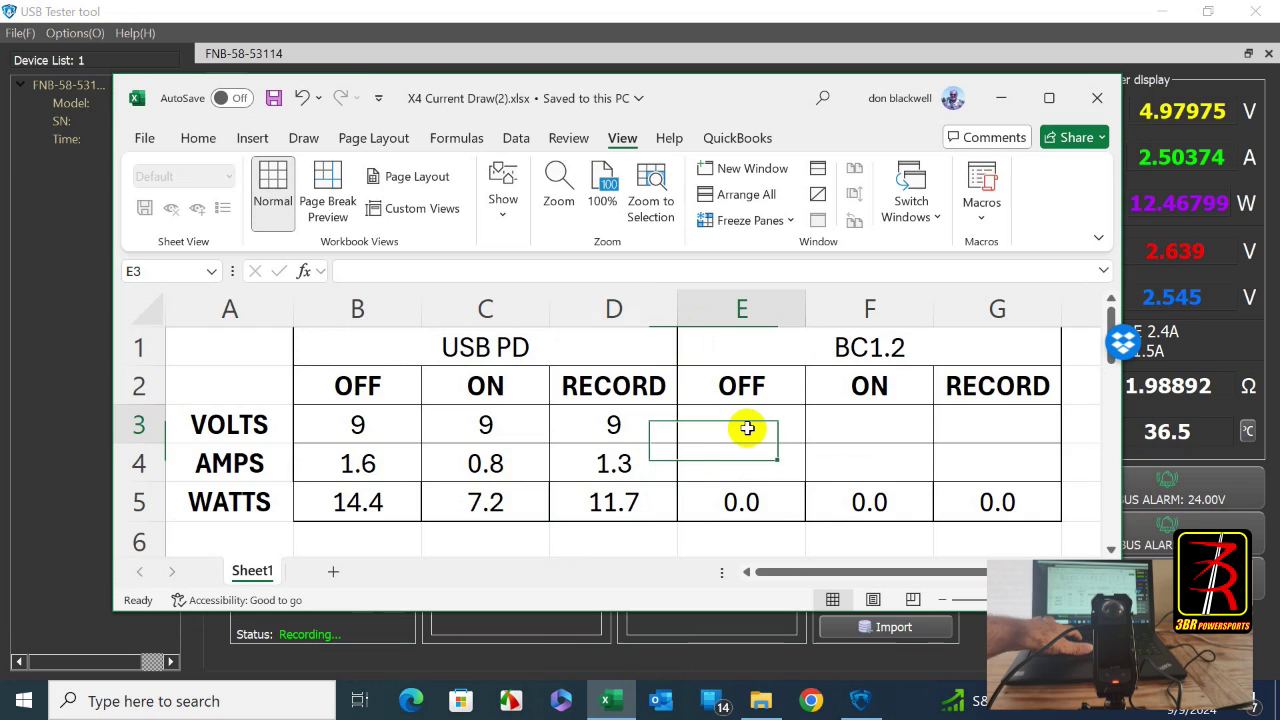
pyautogui.write('5')
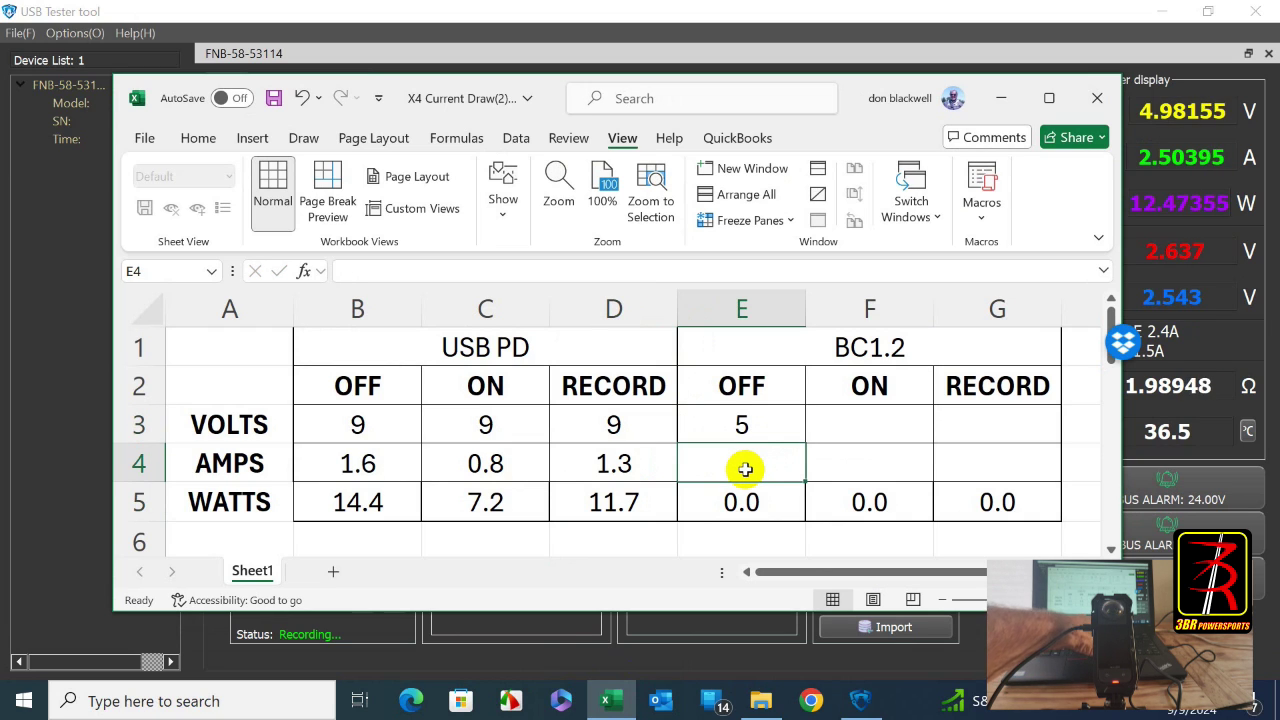
pyautogui.write('2')
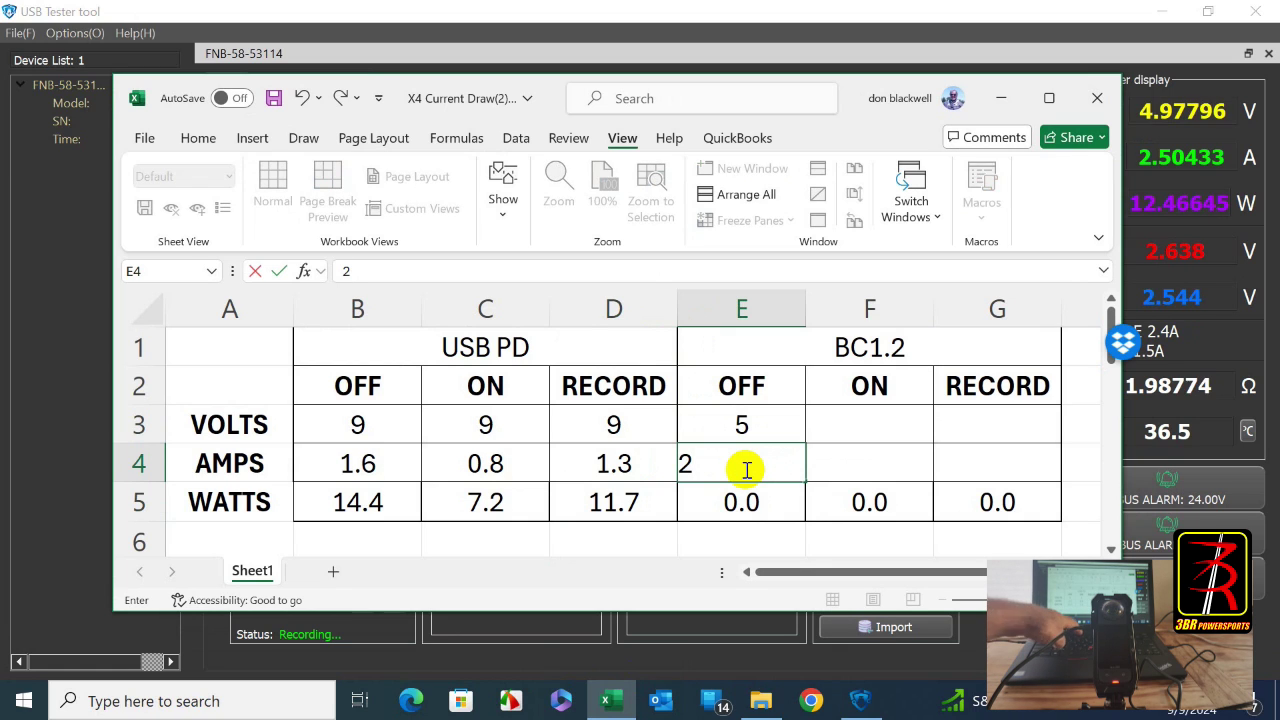
pyautogui.write('.')
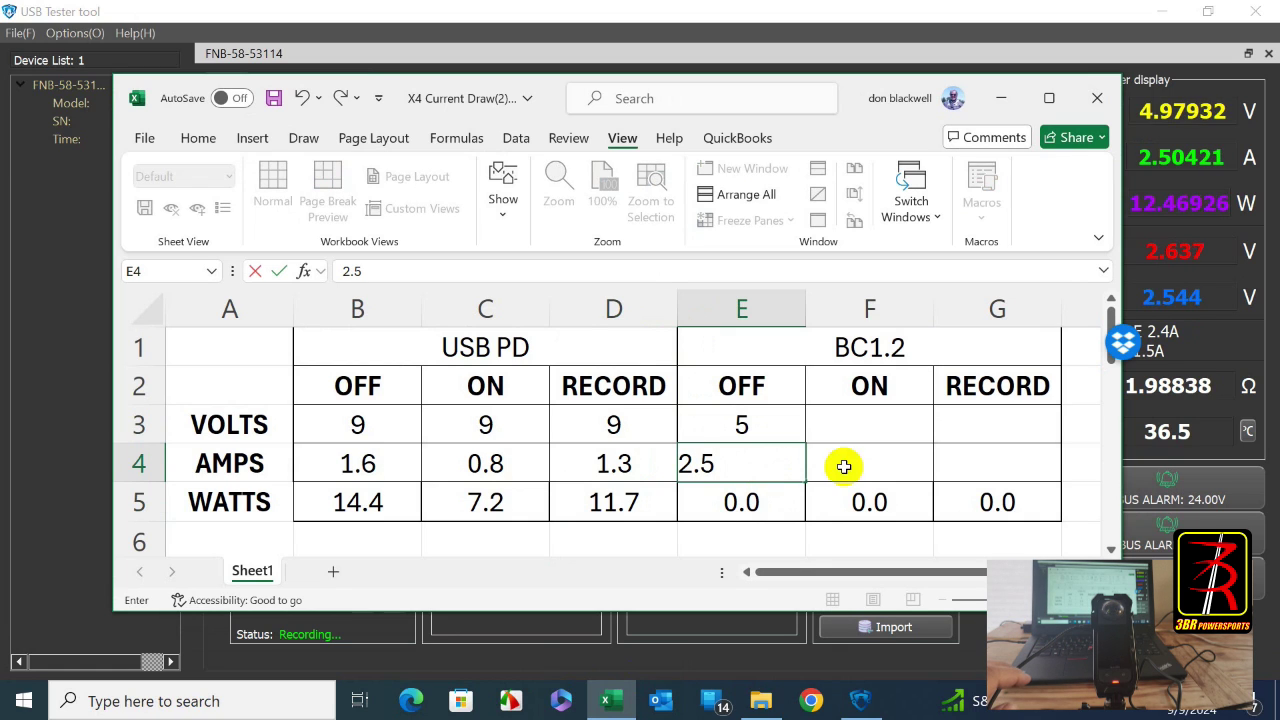
pyautogui.write('5')
pyautogui.click(779, 502)
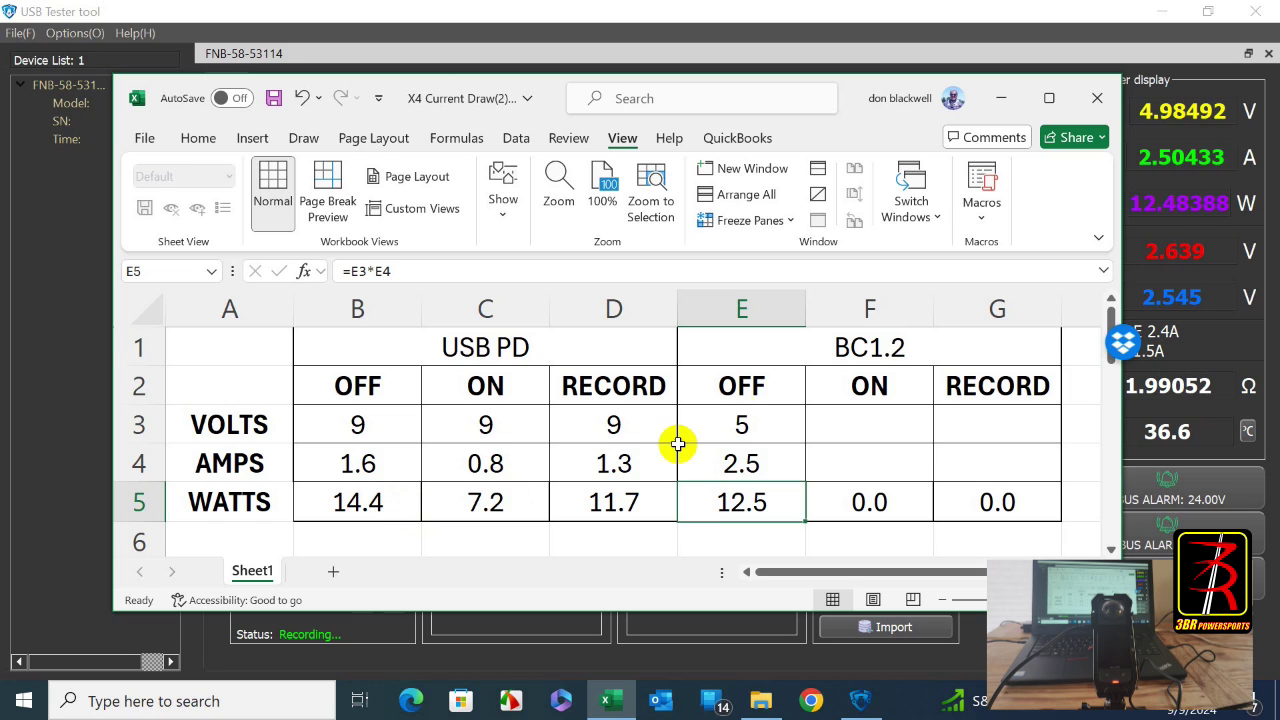
pyautogui.click(273, 99)
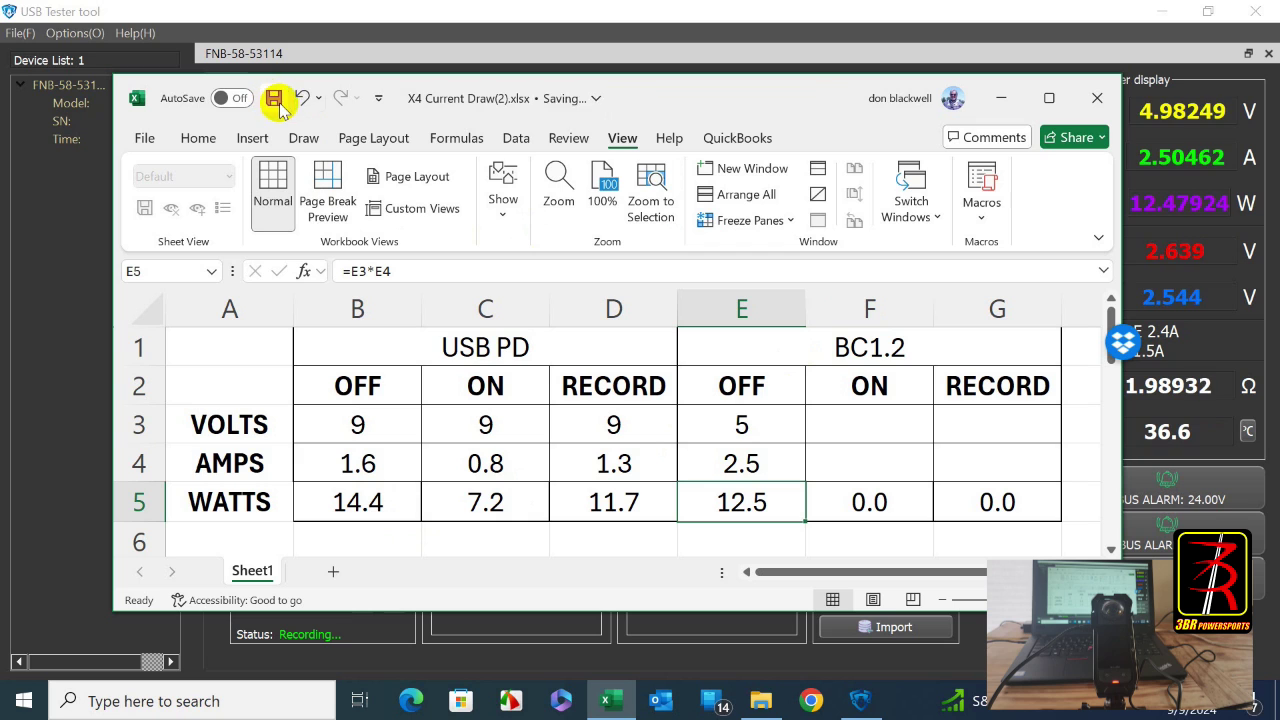
pyautogui.click(1003, 98)
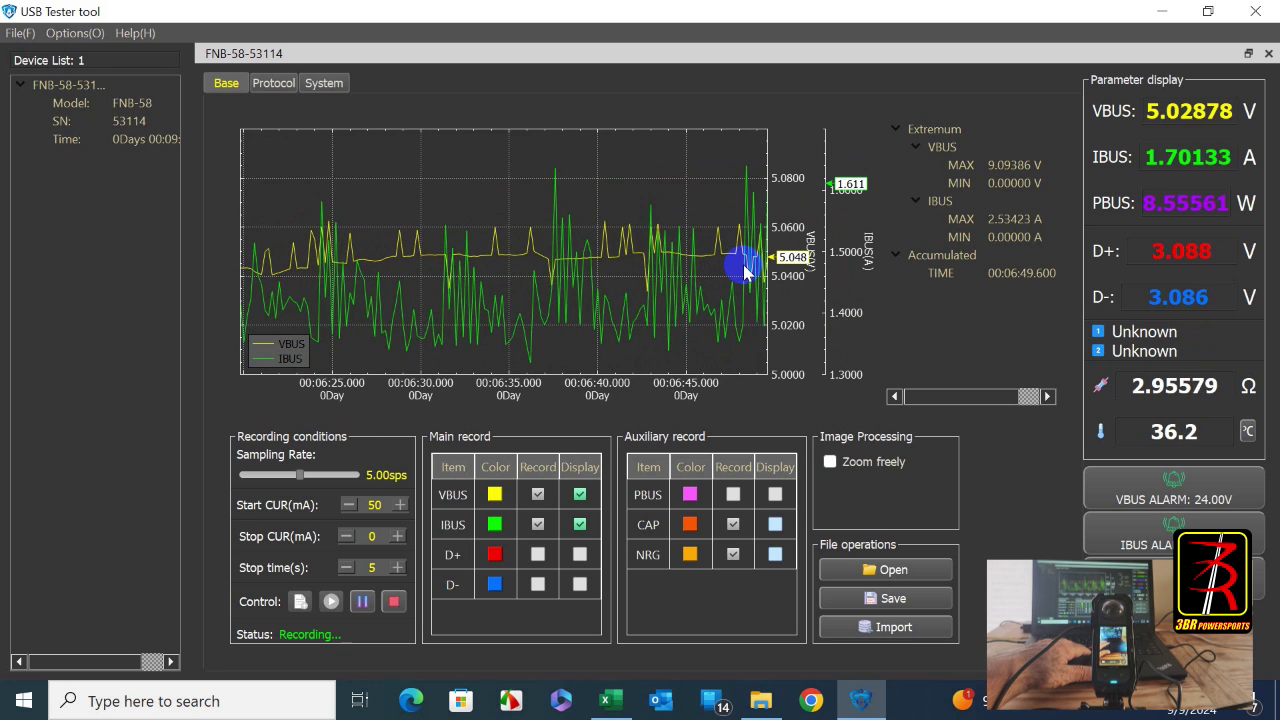
# Switch to the Excel workbook and enter 5 volts and 1.5 amps for BC1.2 ON.
pyautogui.click(606, 700)
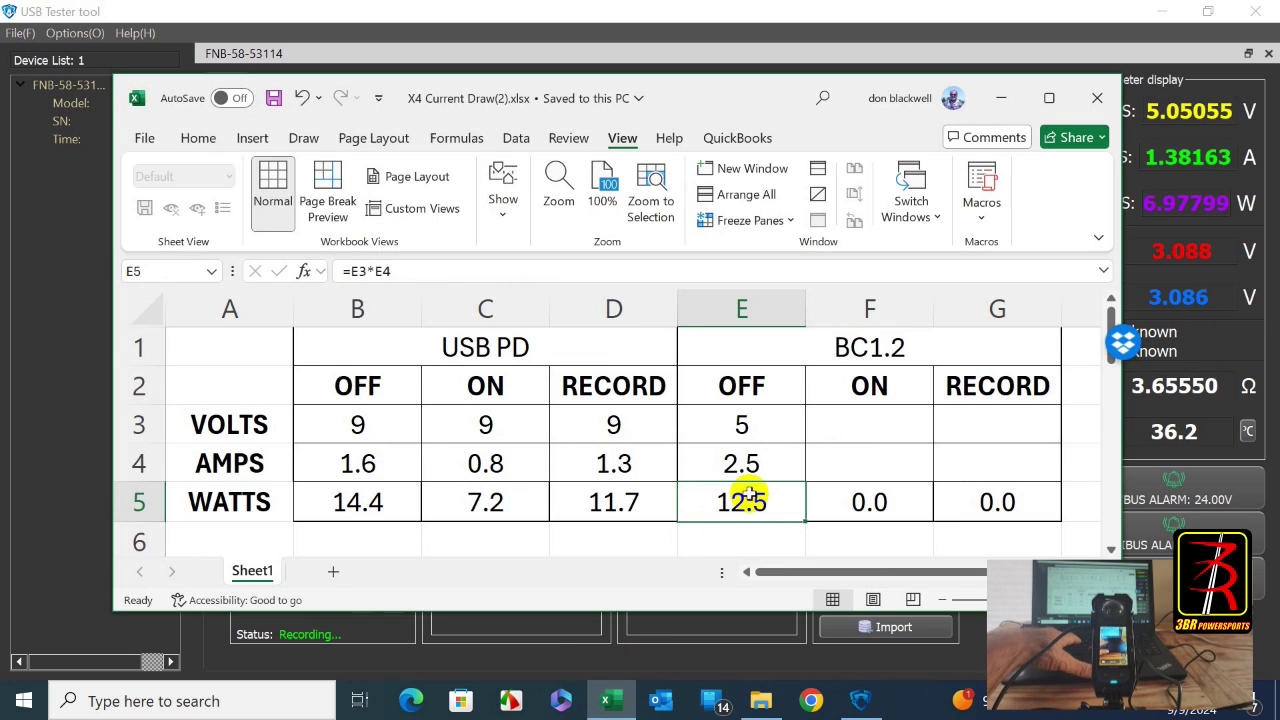
pyautogui.click(861, 425)
pyautogui.write('5')
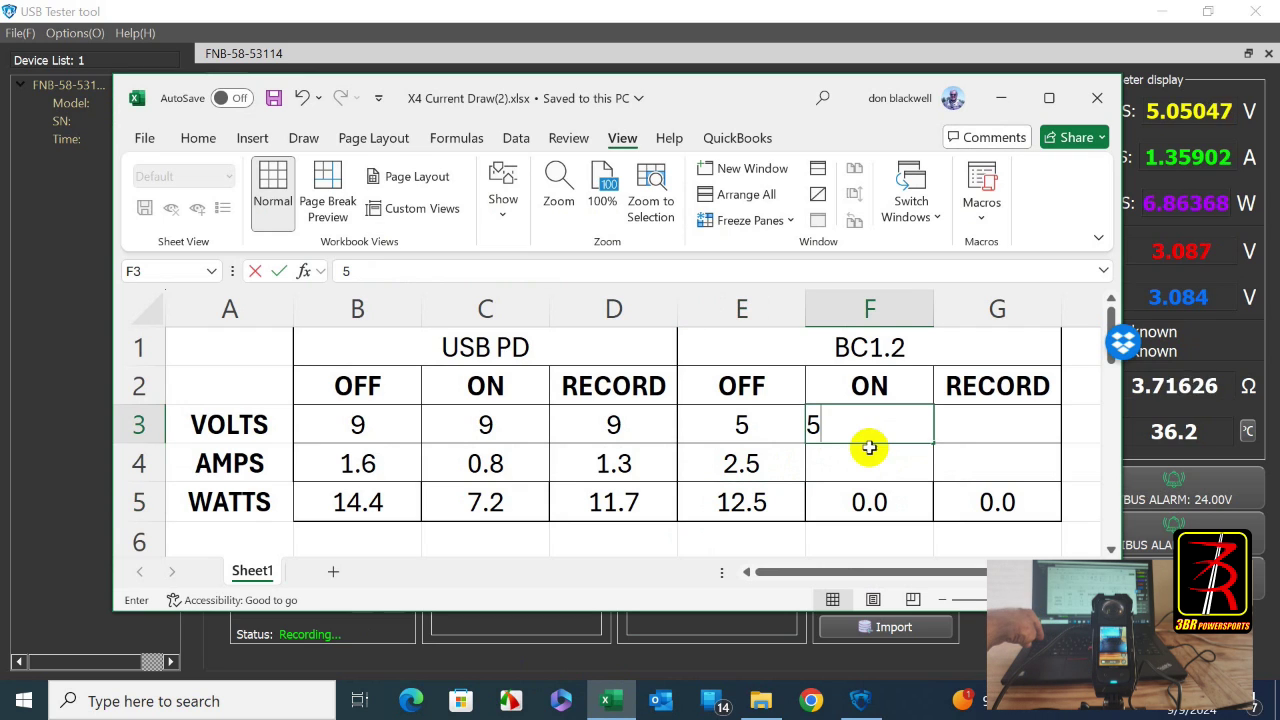
pyautogui.click(870, 468)
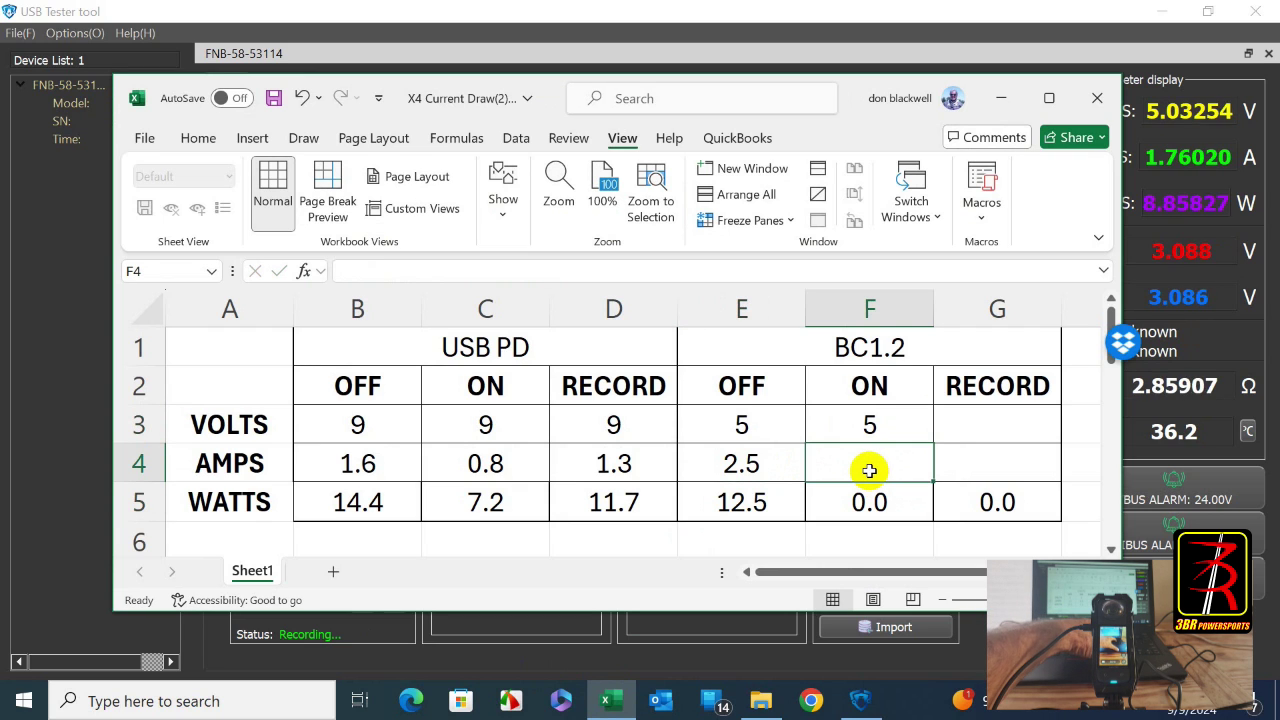
pyautogui.write('1')
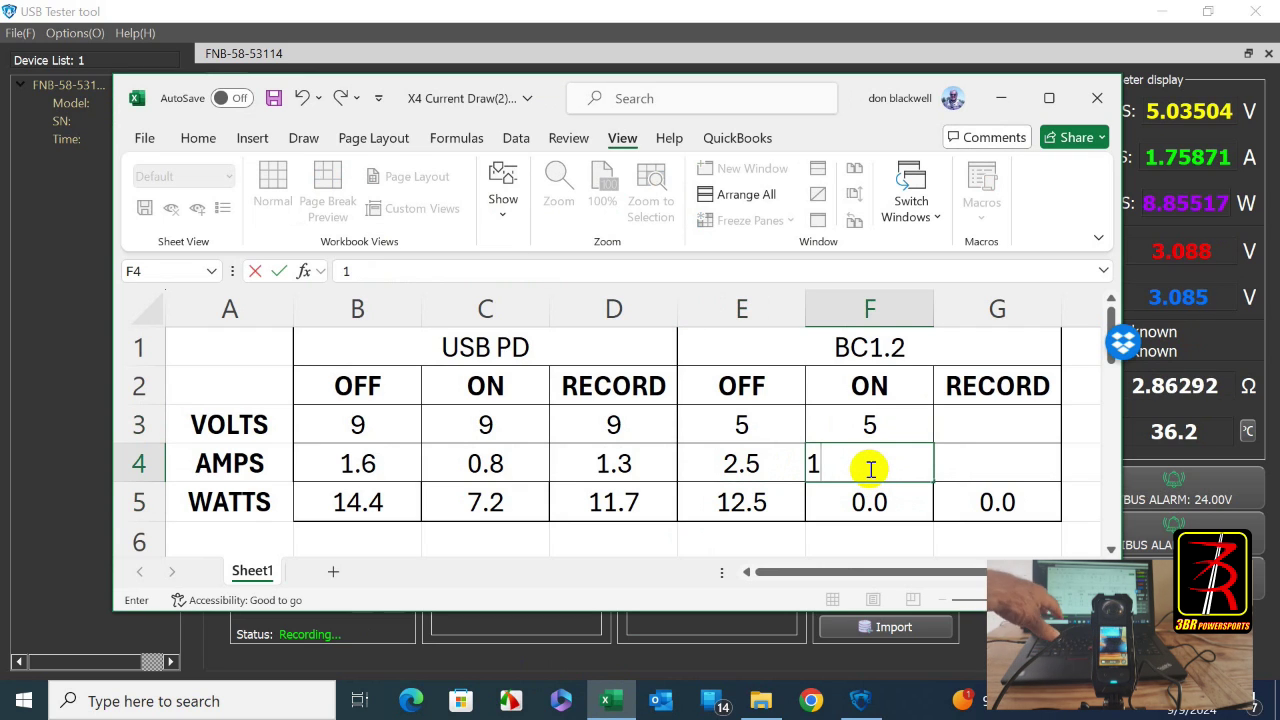
pyautogui.write('.5')
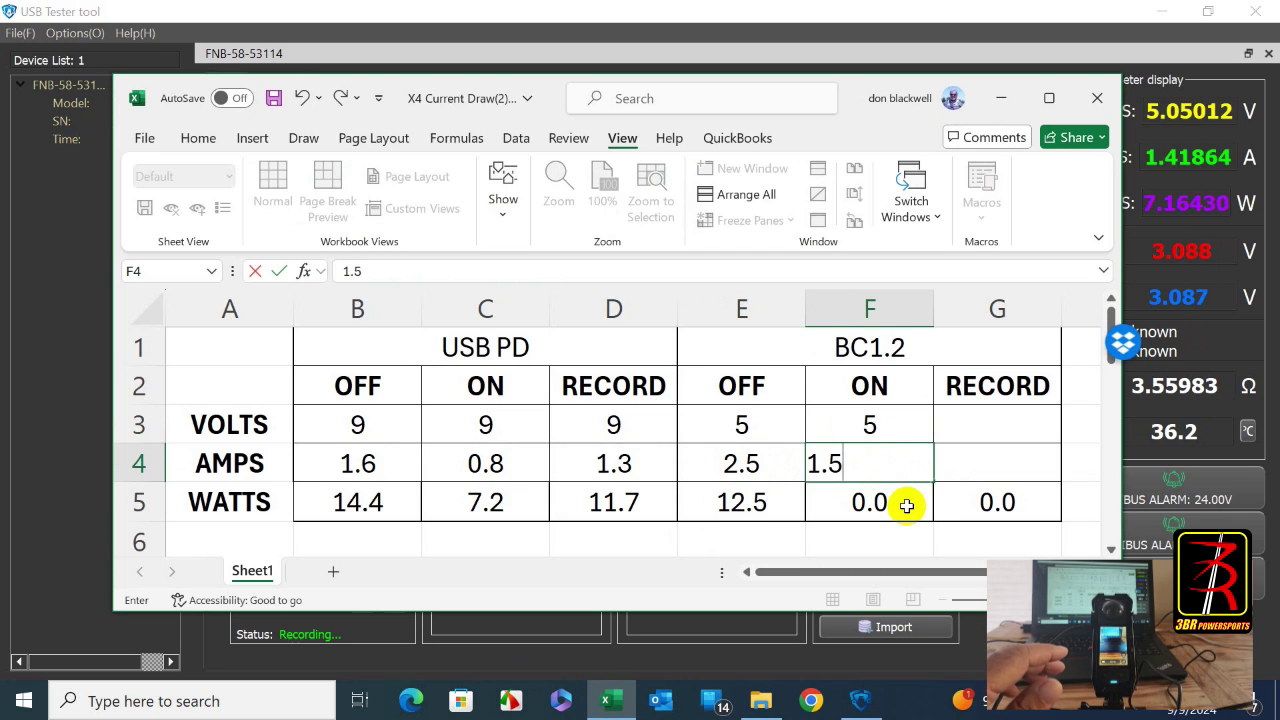
pyautogui.click(905, 503)
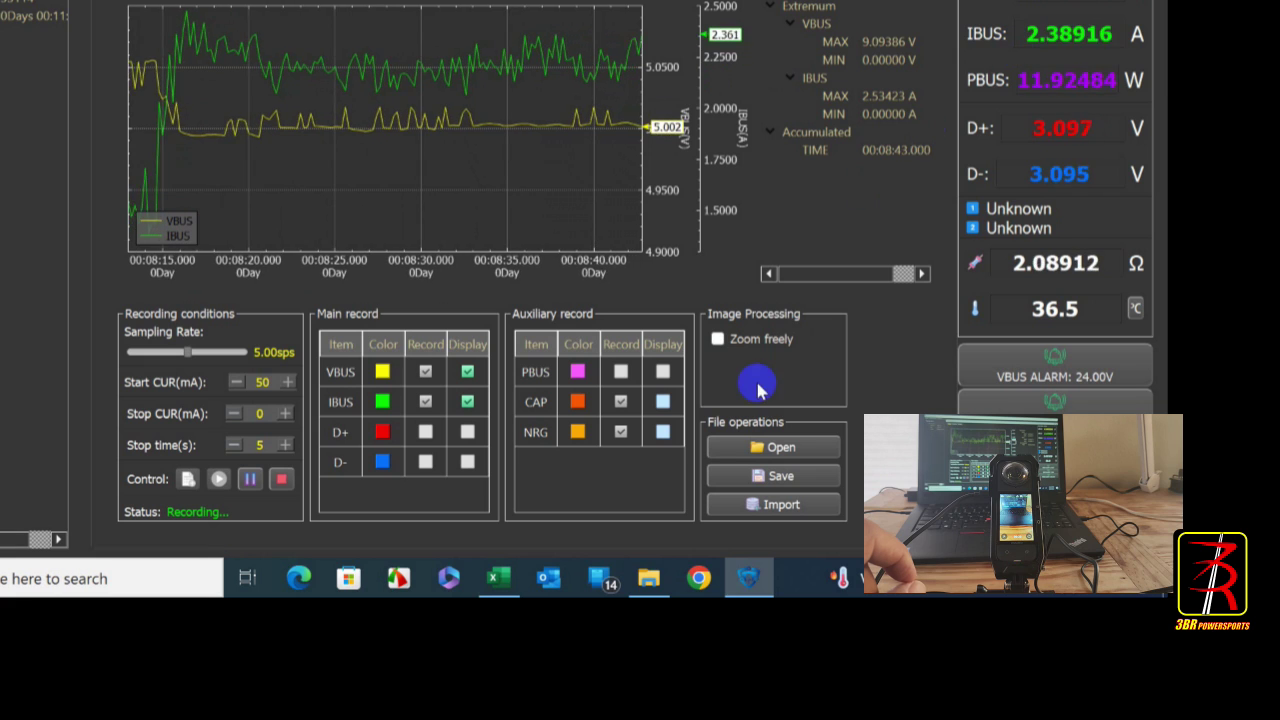
# Switch to the Excel workbook and enter 5 volts and 2.4 amps for BC1.2 RECORD.
pyautogui.click(498, 578)
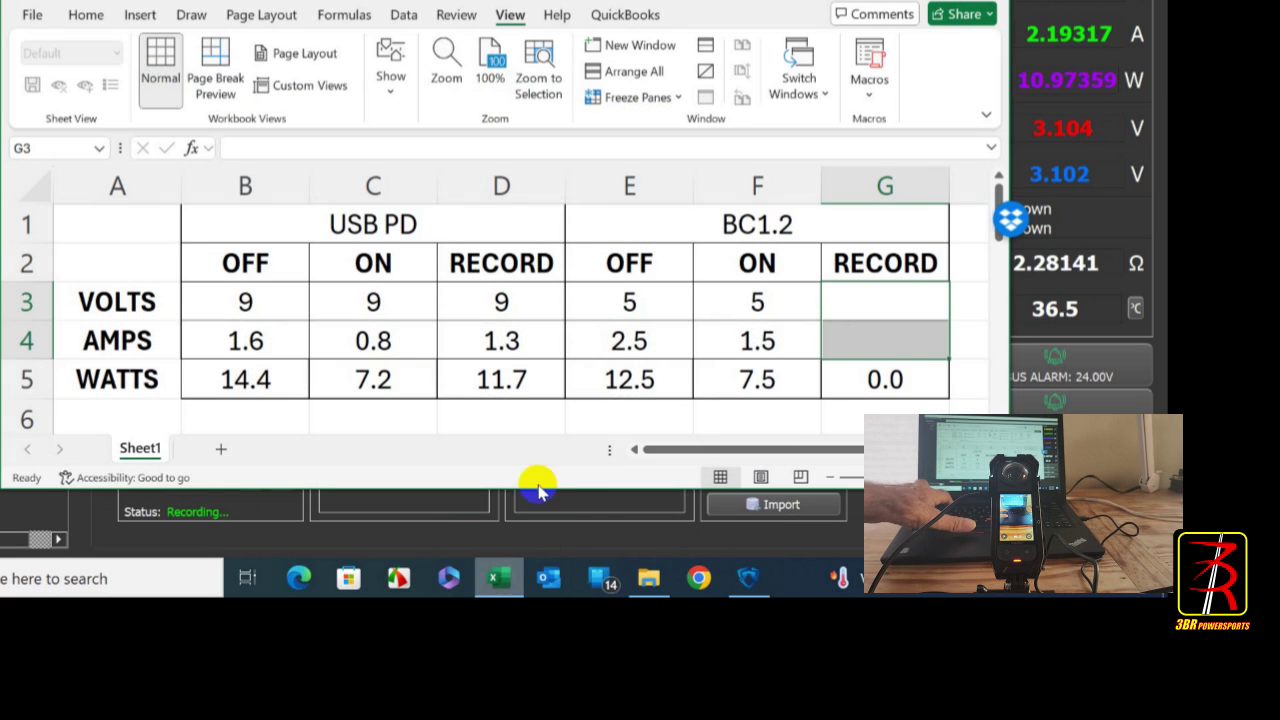
pyautogui.click(878, 313)
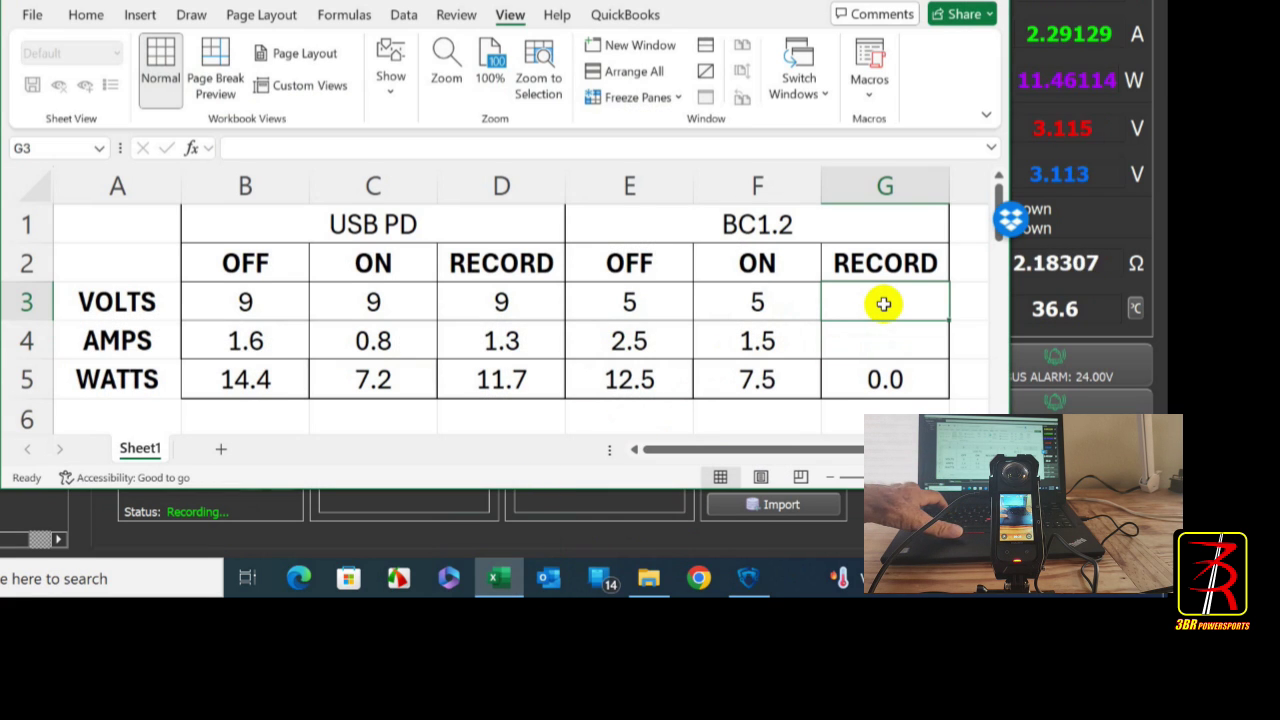
pyautogui.write('5')
pyautogui.click(900, 343)
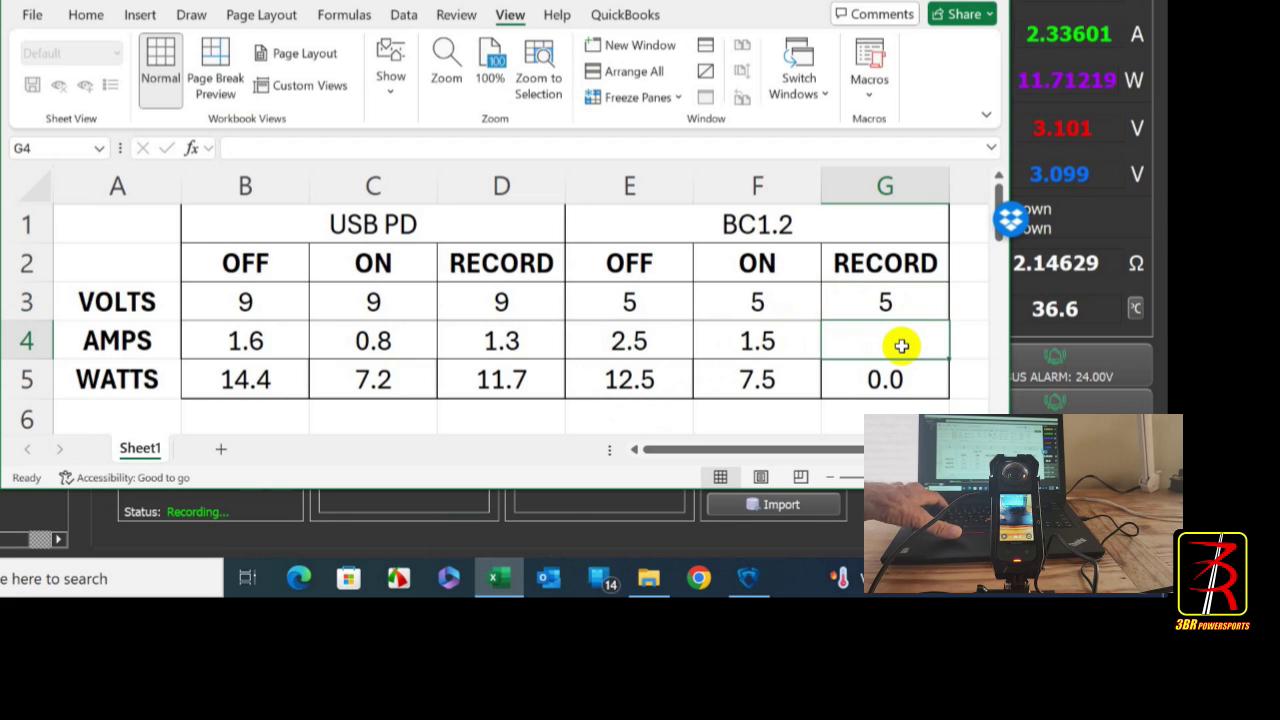
pyautogui.write('2.4')
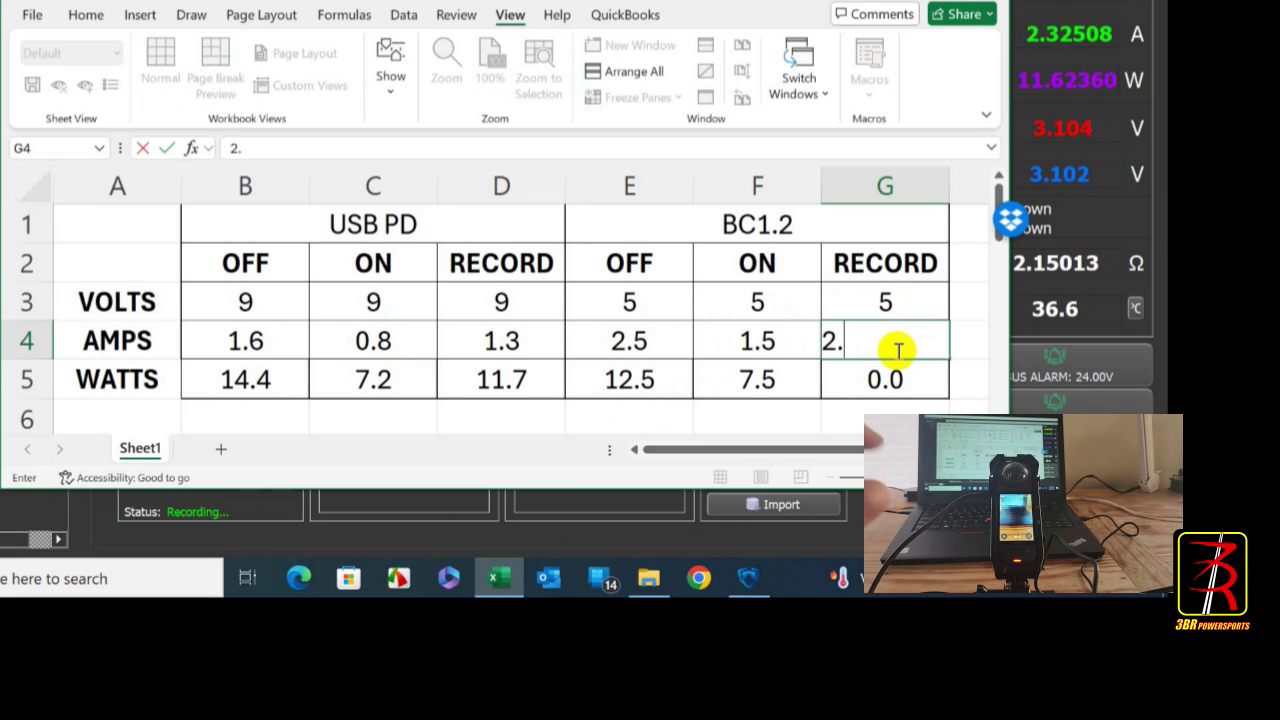
pyautogui.click(878, 385)
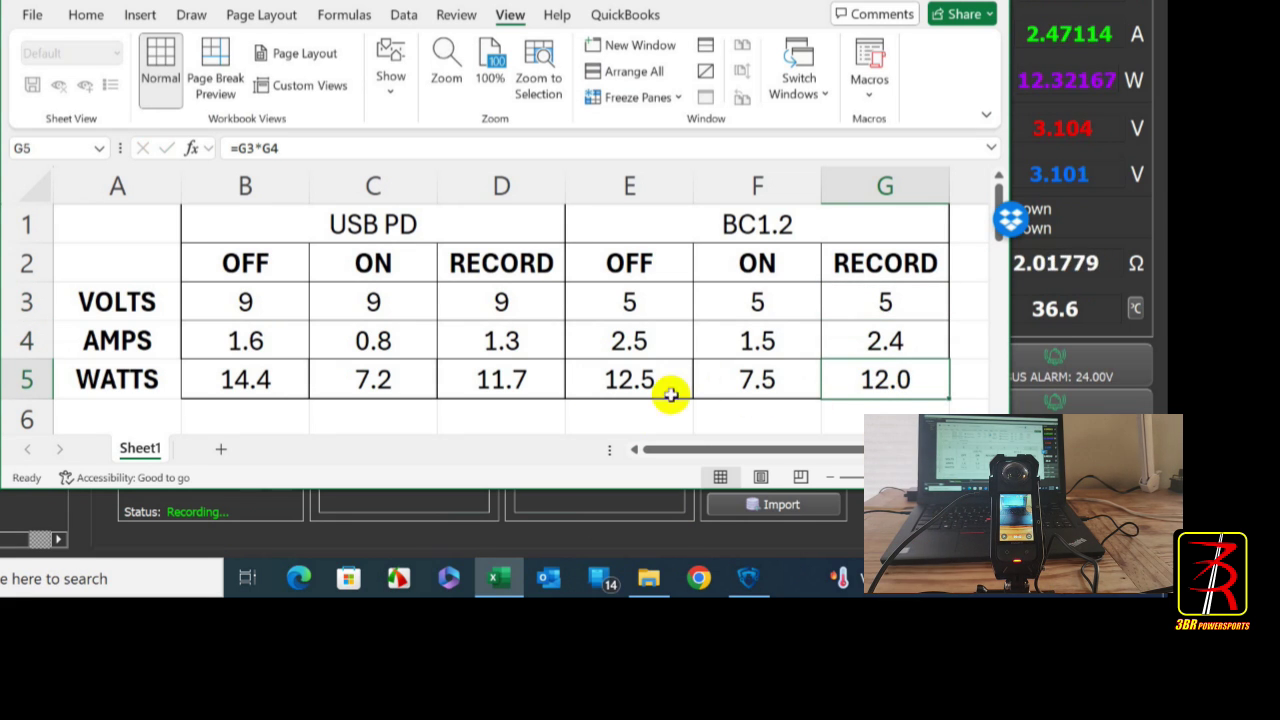